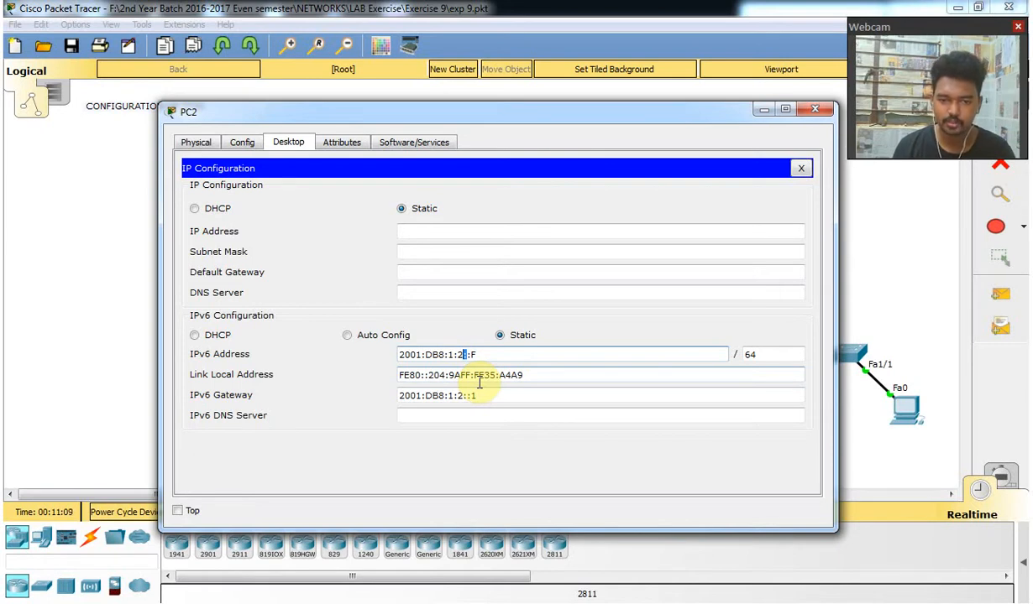
Put PC2's window away, view the 2.png picture explaining zero omission in an IPv6 address, and close it
{"action": "left_click", "coordinate": [764, 110]}
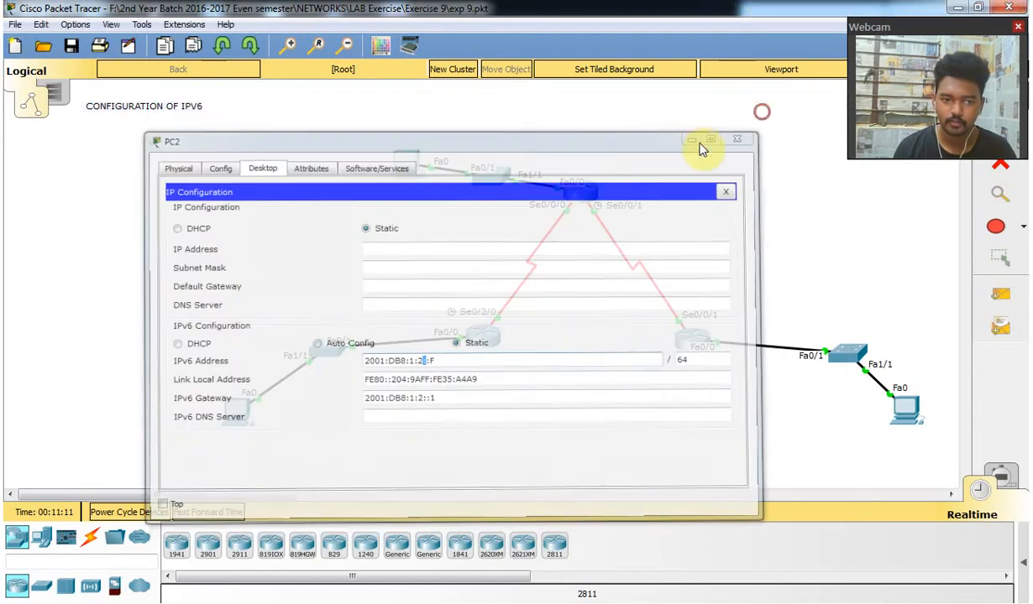
{"action": "left_click", "coordinate": [2, 435]}
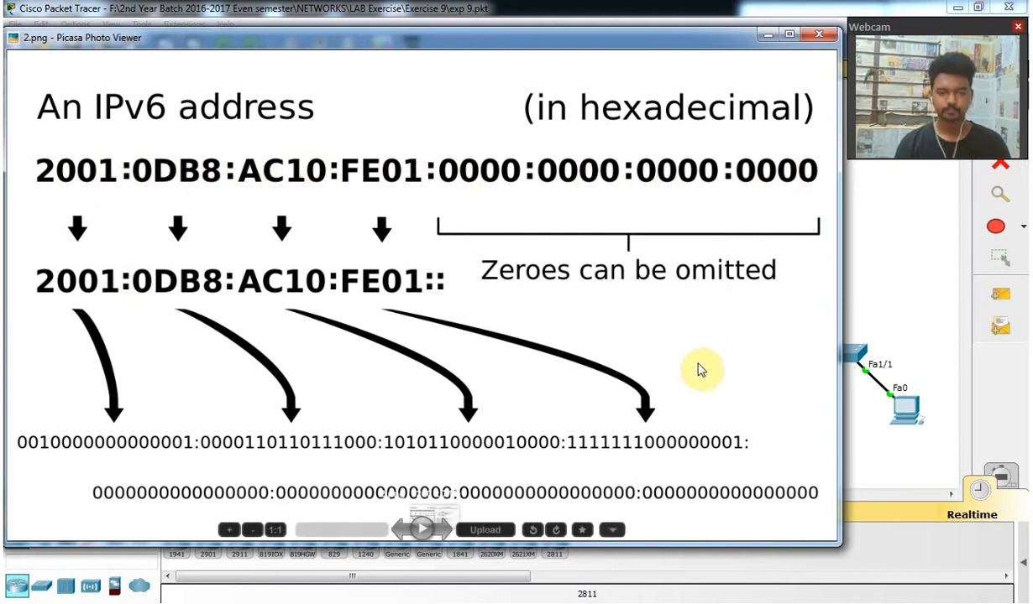
{"action": "left_click", "coordinate": [819, 34]}
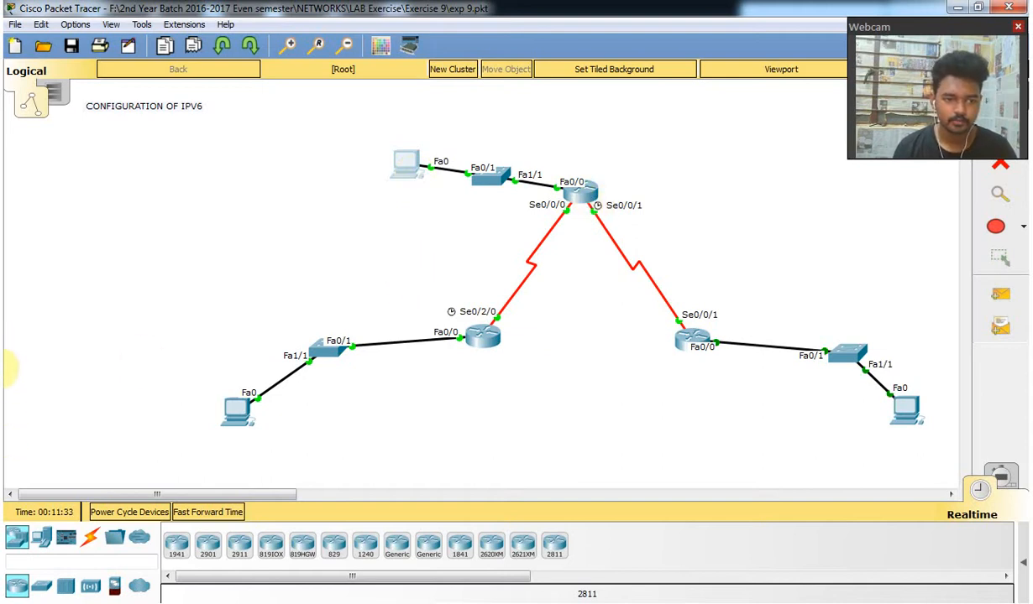
Open picture 1 from the Exercise 9 folder, examine its R1 interface commands up close, and close it
{"action": "key", "text": "alt+Tab"}
{"action": "left_click", "coordinate": [177, 136]}
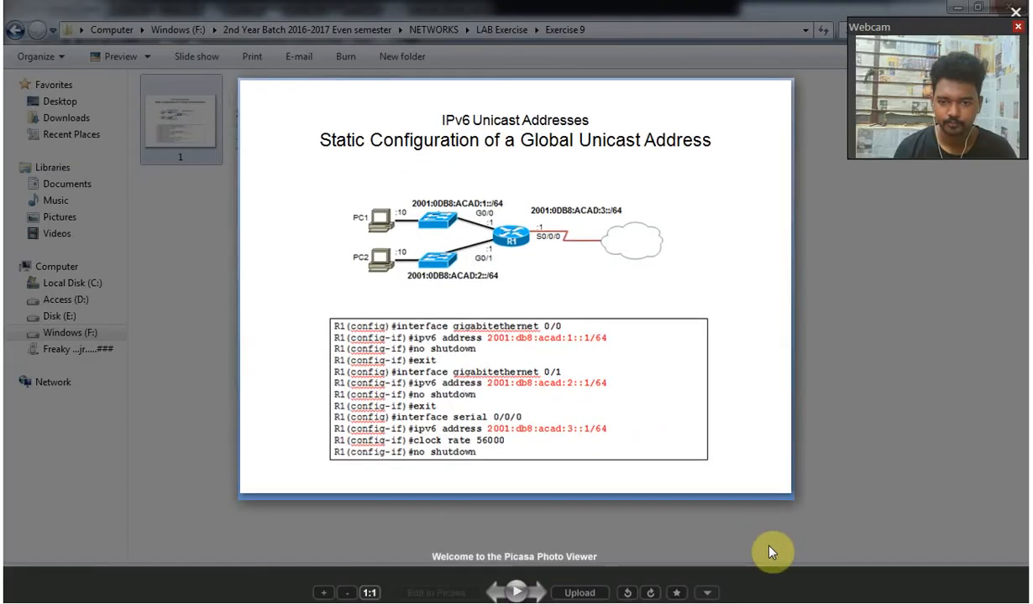
{"action": "scroll", "coordinate": [761, 542], "scroll_direction": "up", "scroll_amount": 2}
{"action": "left_click_drag", "start_coordinate": [820, 424], "coordinate": [690, 428]}
{"action": "scroll", "coordinate": [680, 503], "scroll_direction": "up", "scroll_amount": 3}
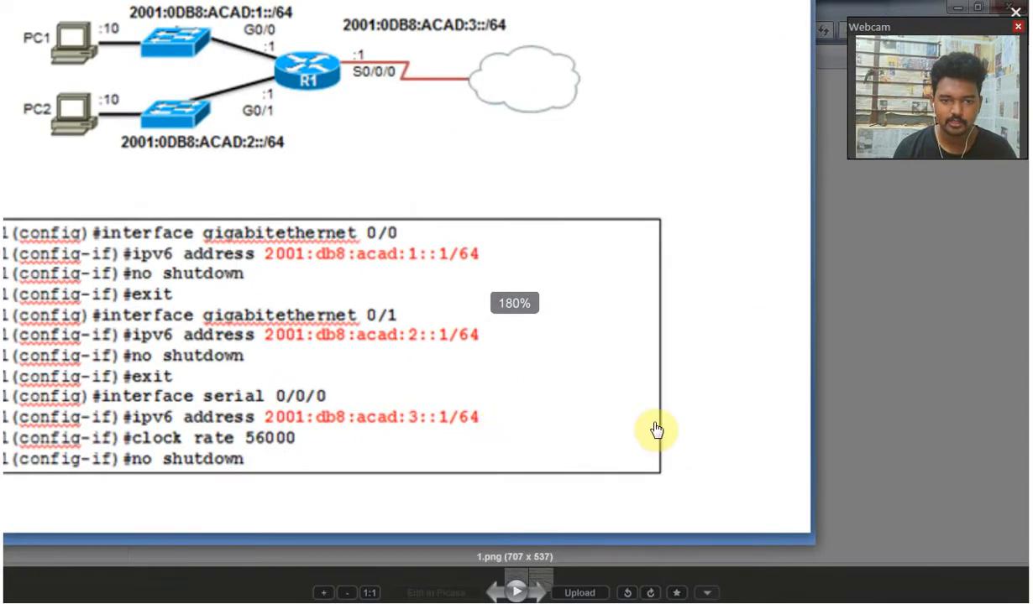
{"action": "scroll", "coordinate": [638, 403], "scroll_direction": "up", "scroll_amount": 2}
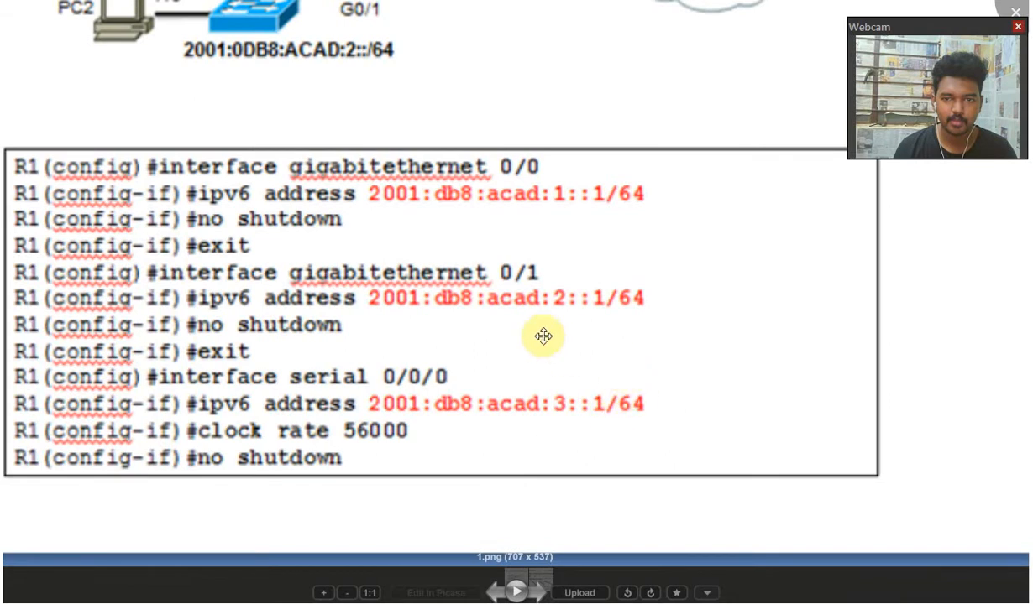
{"action": "scroll", "coordinate": [327, 267], "scroll_direction": "down", "scroll_amount": 1}
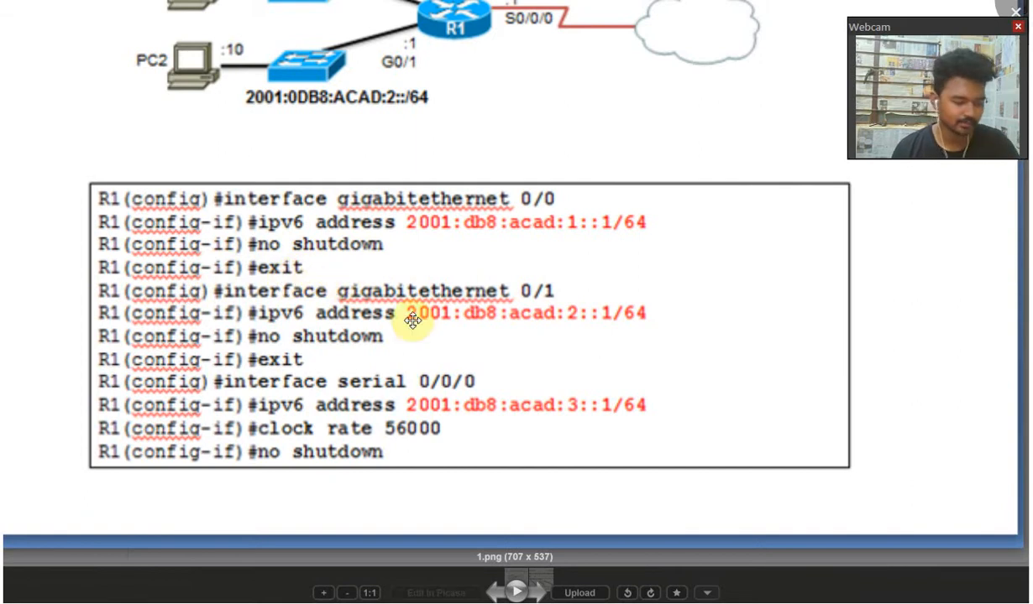
{"action": "scroll", "coordinate": [412, 322], "scroll_direction": "down", "scroll_amount": 3}
{"action": "key", "text": "alt+F4"}
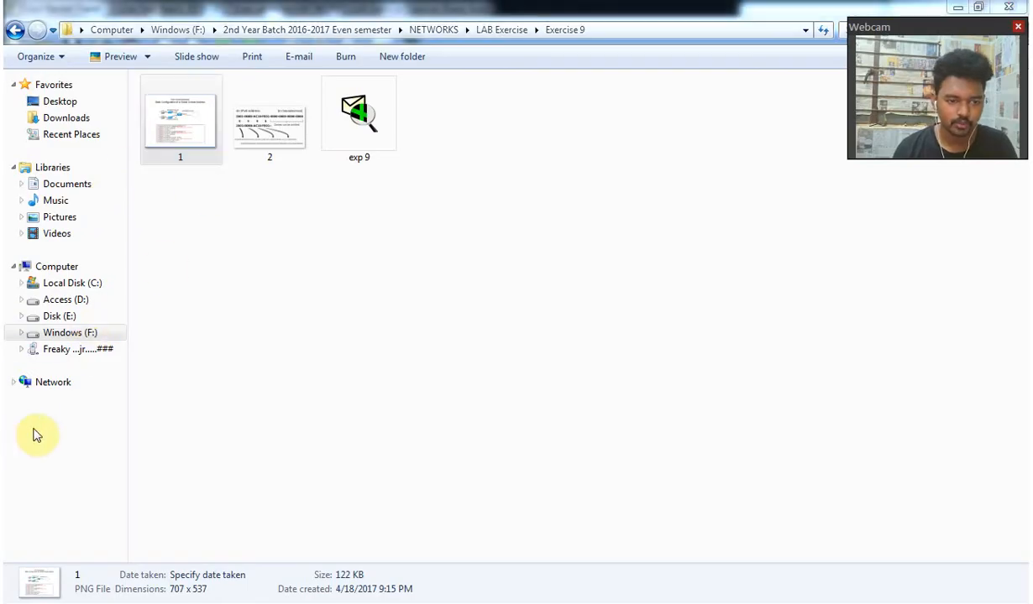
Switch back to Cisco Packet Tracer, check PC2's IPv6 gateway in its IP configuration, and close the device window
{"action": "left_click", "coordinate": [72, 393]}
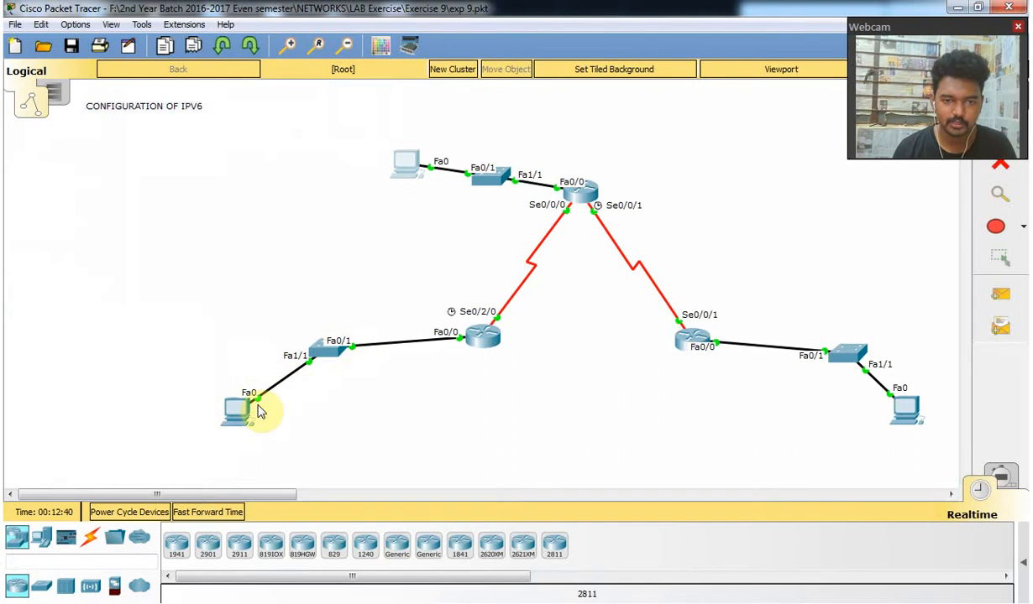
{"action": "left_click", "coordinate": [407, 165]}
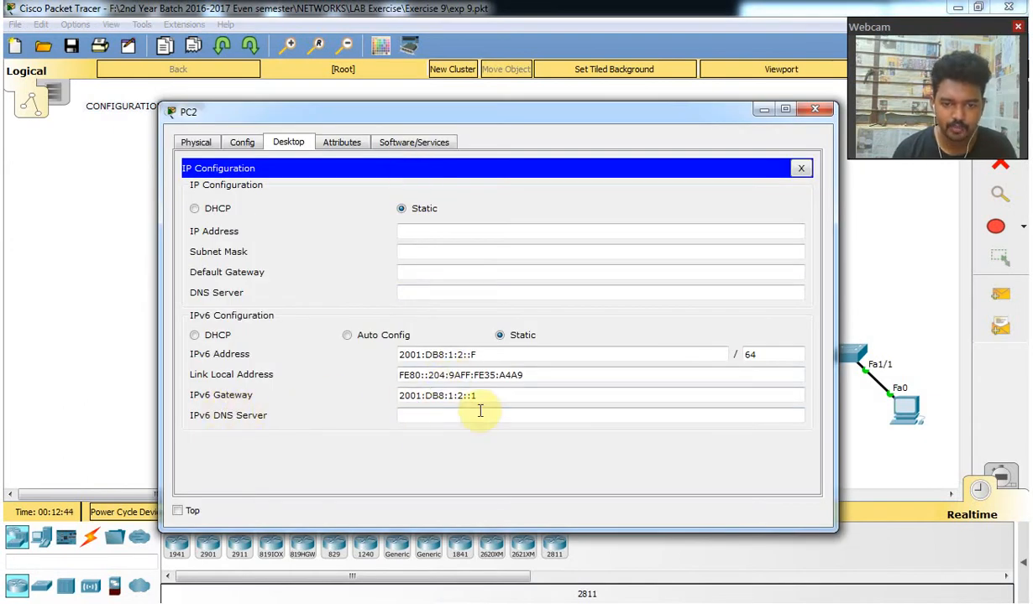
{"action": "left_click_drag", "start_coordinate": [484, 396], "coordinate": [387, 396]}
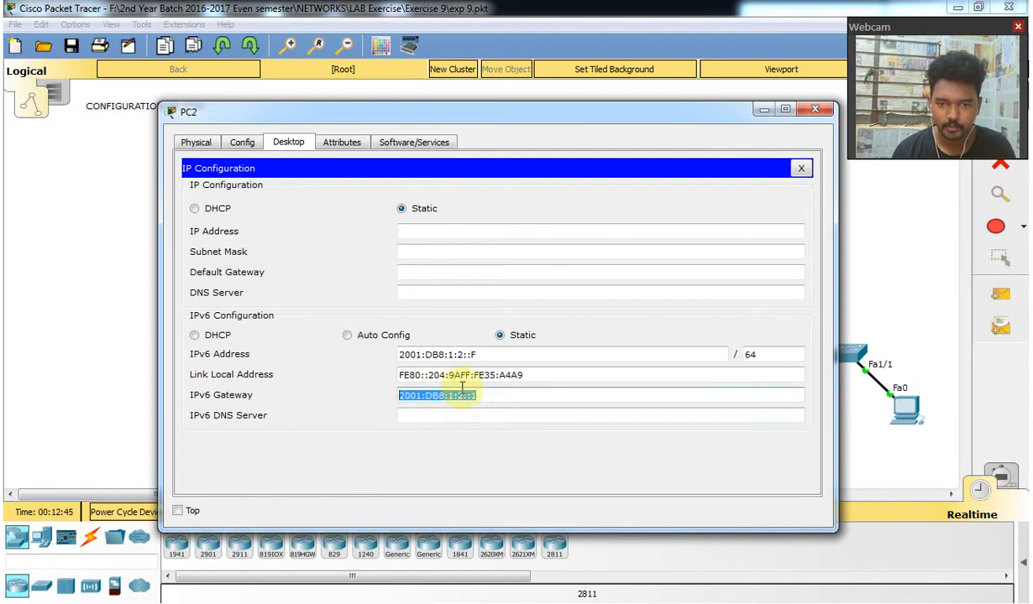
{"action": "left_click", "coordinate": [814, 109]}
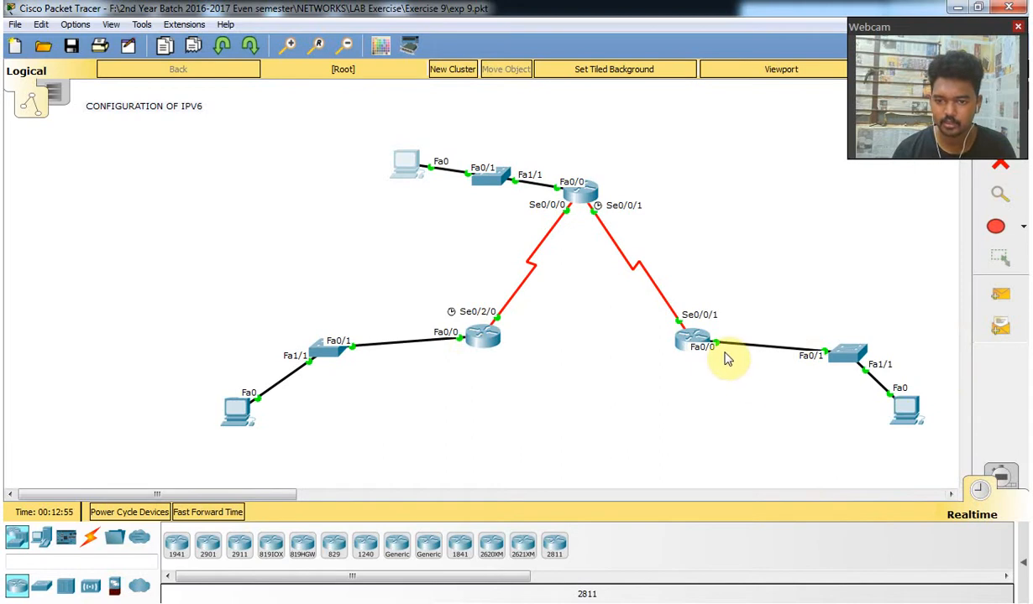
Reopen picture 1 from the Exercise 9 folder and examine the IPv6 addresses assigned to R1's interfaces
{"action": "mouse_move", "coordinate": [7, 370]}
{"action": "left_click", "coordinate": [5, 288]}
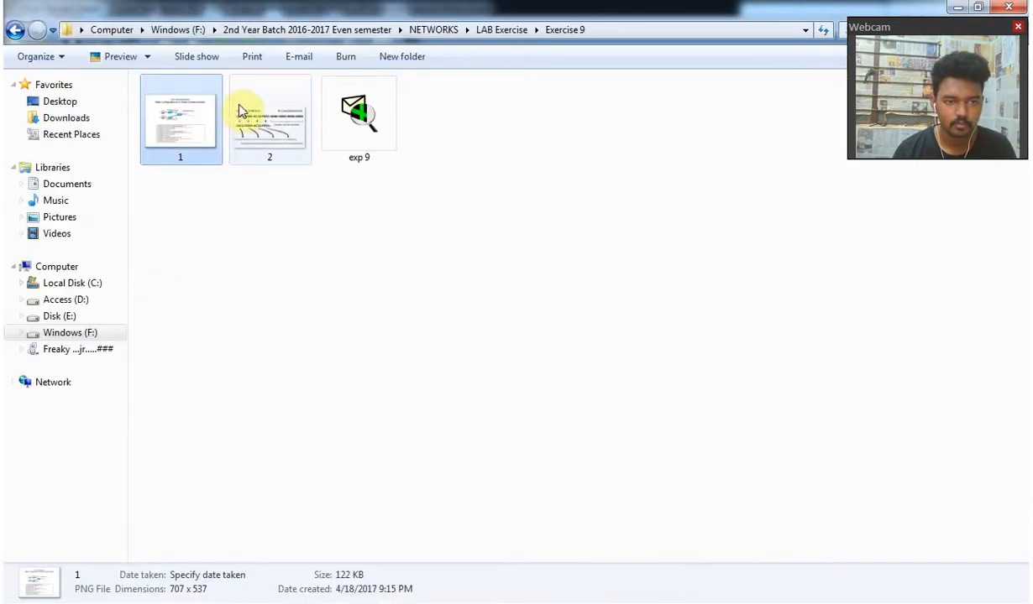
{"action": "double_click", "coordinate": [200, 128]}
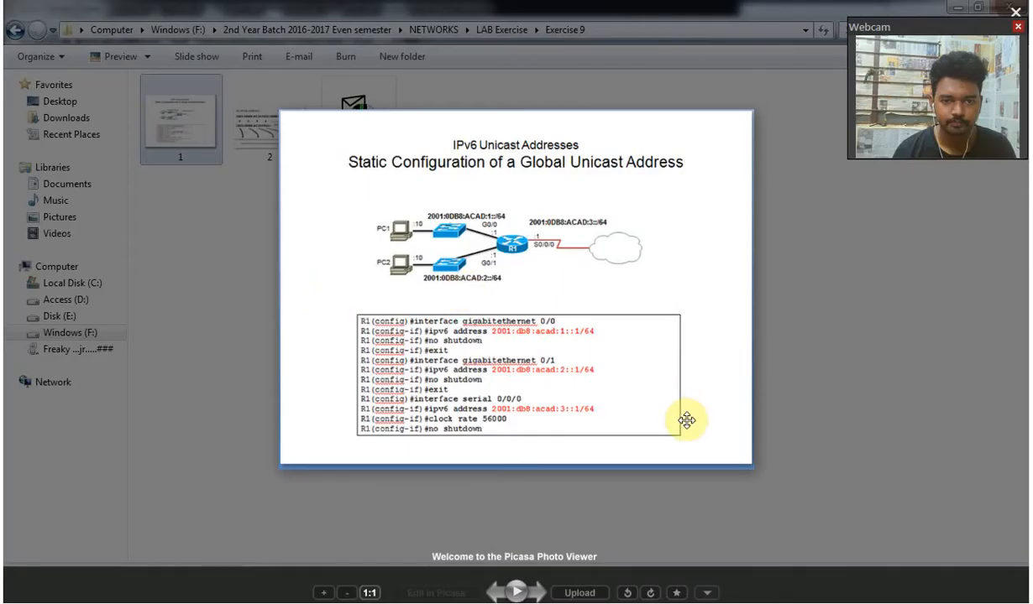
{"action": "scroll", "coordinate": [747, 485], "scroll_direction": "up", "scroll_amount": 1}
{"action": "scroll", "coordinate": [738, 449], "scroll_direction": "up", "scroll_amount": 1}
{"action": "left_click_drag", "start_coordinate": [738, 449], "coordinate": [613, 423]}
{"action": "scroll", "coordinate": [473, 385], "scroll_direction": "up", "scroll_amount": 2}
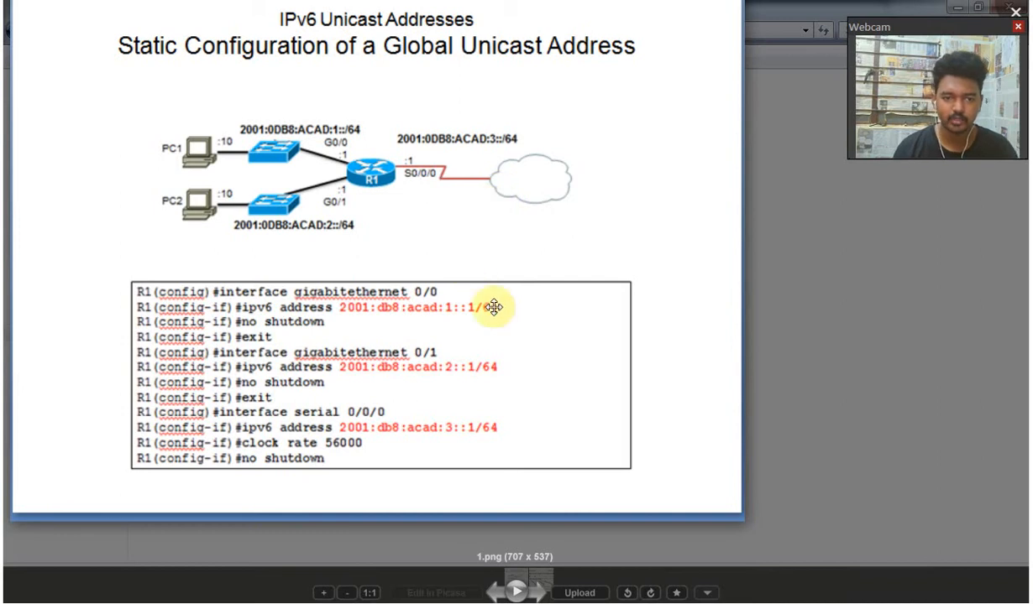
Take the picture out of full screen, review its topology and serial commands, then close it and return to Cisco Packet Tracer
{"action": "key", "text": "Escape"}
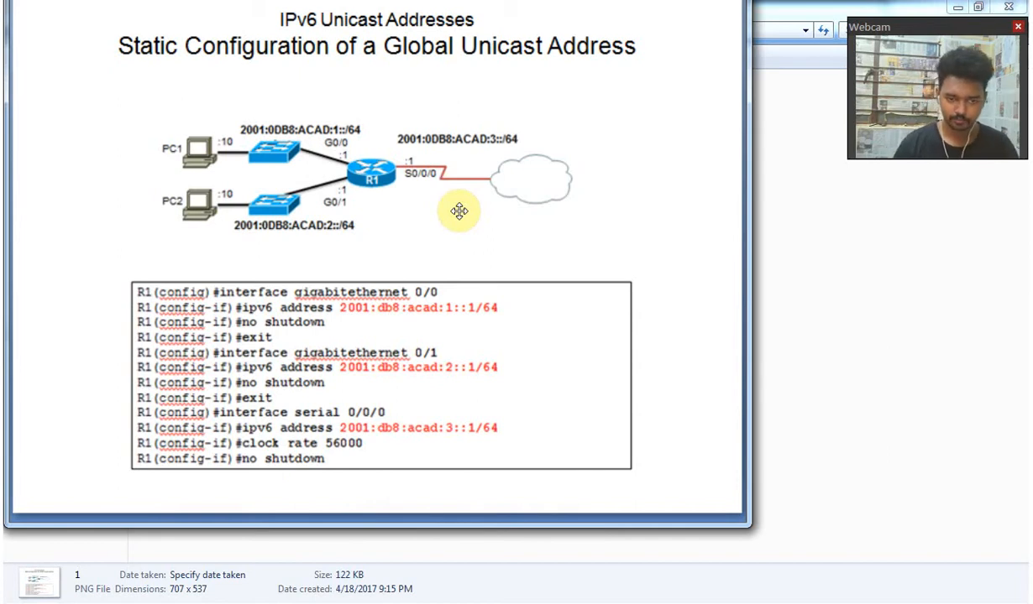
{"action": "left_click", "coordinate": [663, 91]}
{"action": "double_click", "coordinate": [654, 236]}
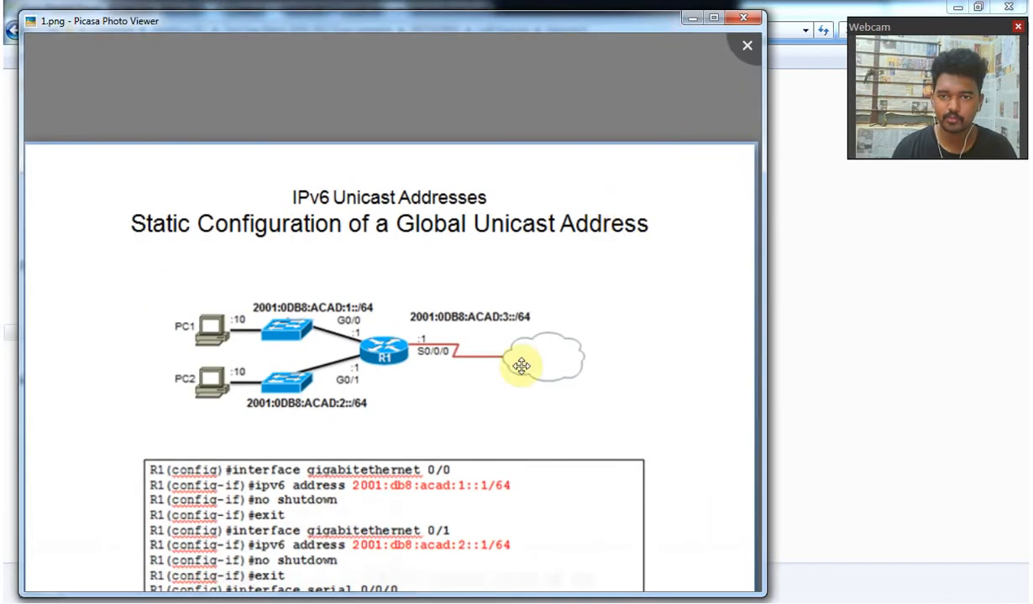
{"action": "scroll", "coordinate": [395, 554], "scroll_direction": "down", "scroll_amount": 2}
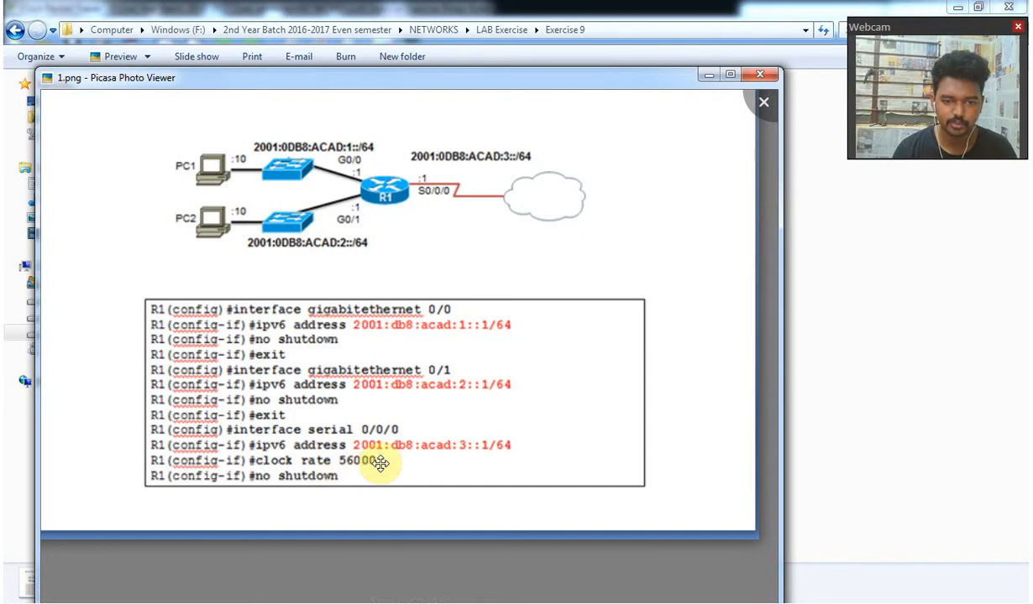
{"action": "left_click", "coordinate": [761, 102]}
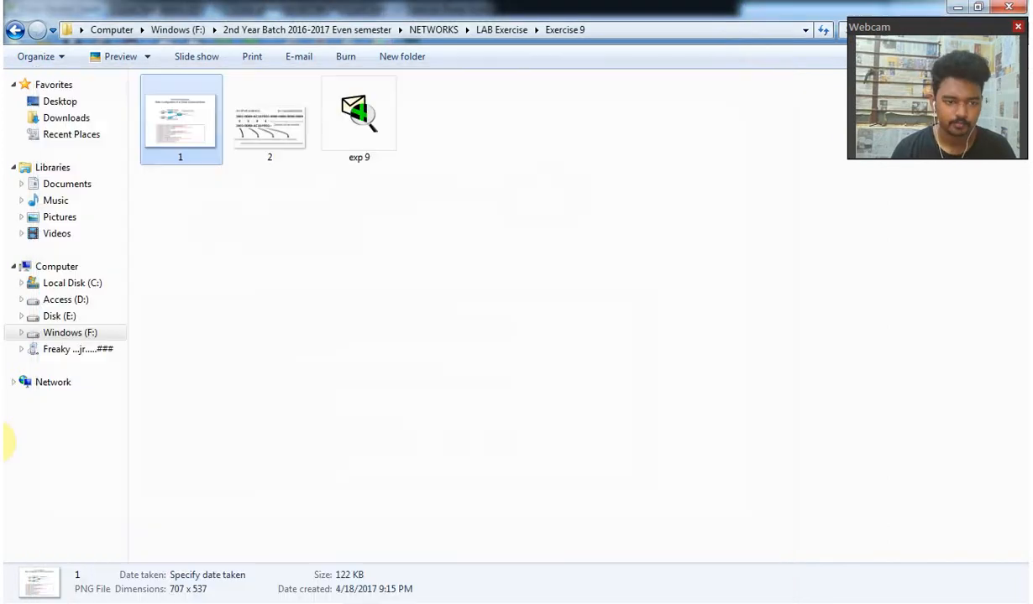
{"action": "mouse_move", "coordinate": [5, 442]}
{"action": "left_click", "coordinate": [111, 403]}
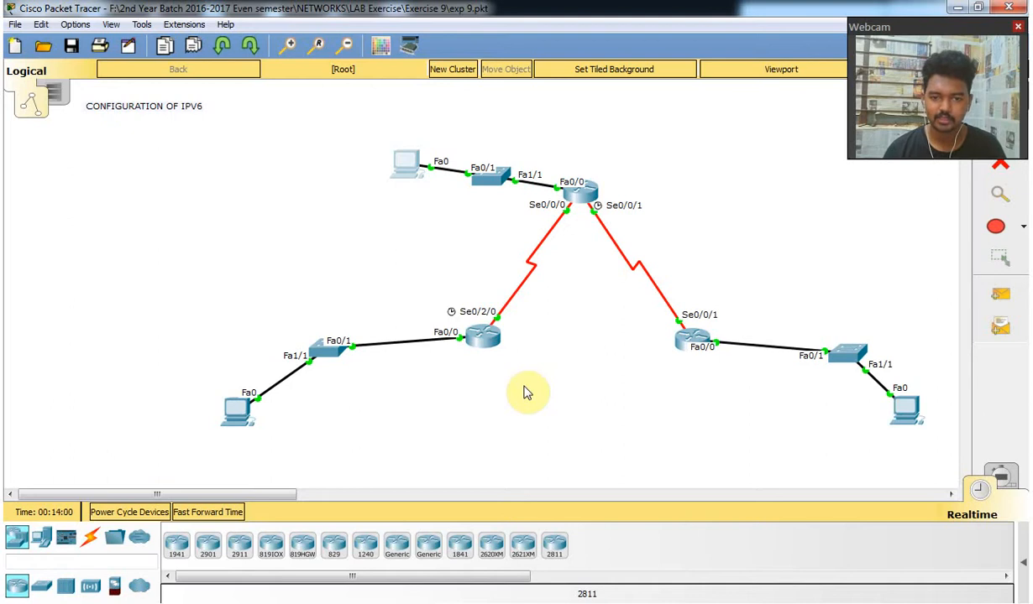
Open a second, blank Notepad window, minimize the Exercise 9 notes, and dock the blank window beside the network topology
{"action": "mouse_move", "coordinate": [2, 361]}
{"action": "left_click", "coordinate": [63, 344]}
{"action": "right_click", "coordinate": [2, 357]}
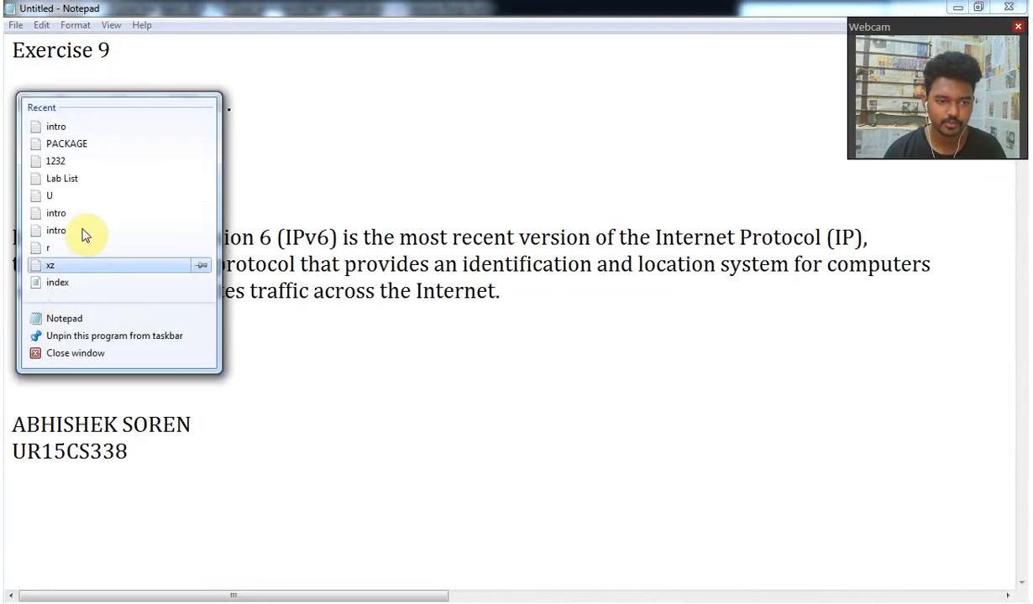
{"action": "left_click", "coordinate": [60, 319]}
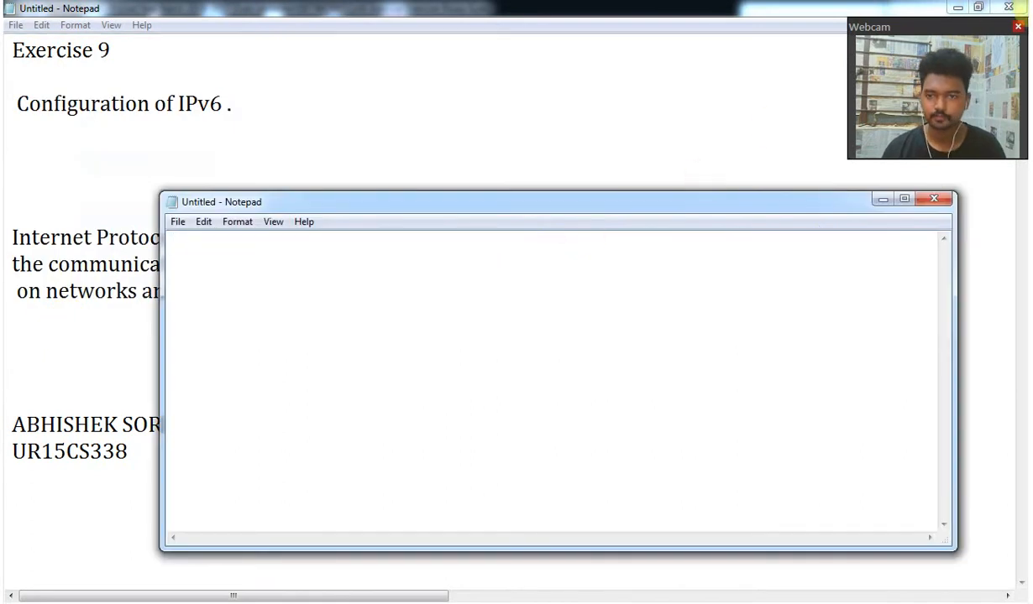
{"action": "left_click", "coordinate": [965, 6]}
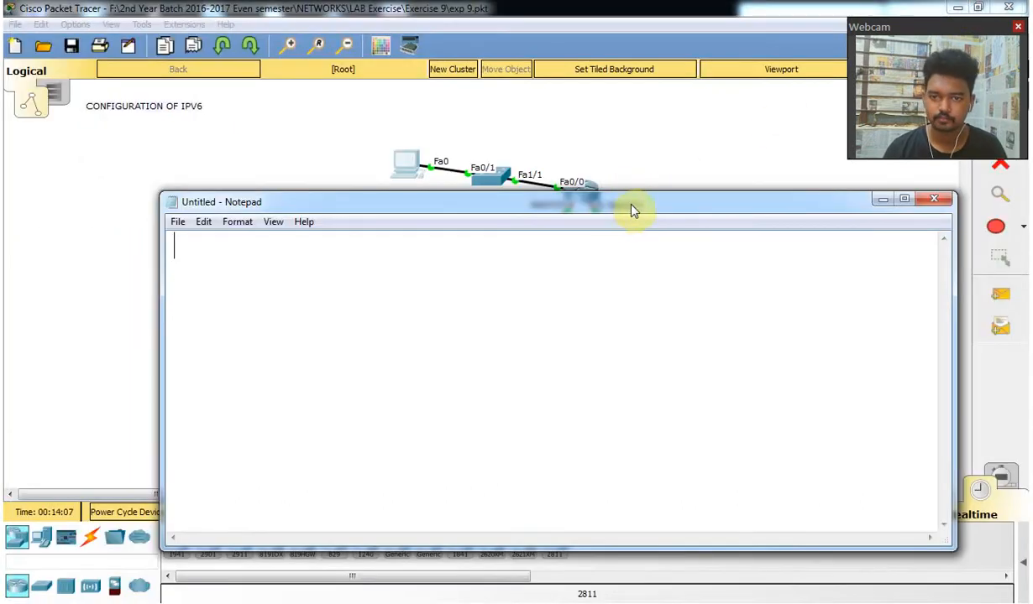
{"action": "left_click_drag", "start_coordinate": [629, 202], "coordinate": [1023, 178]}
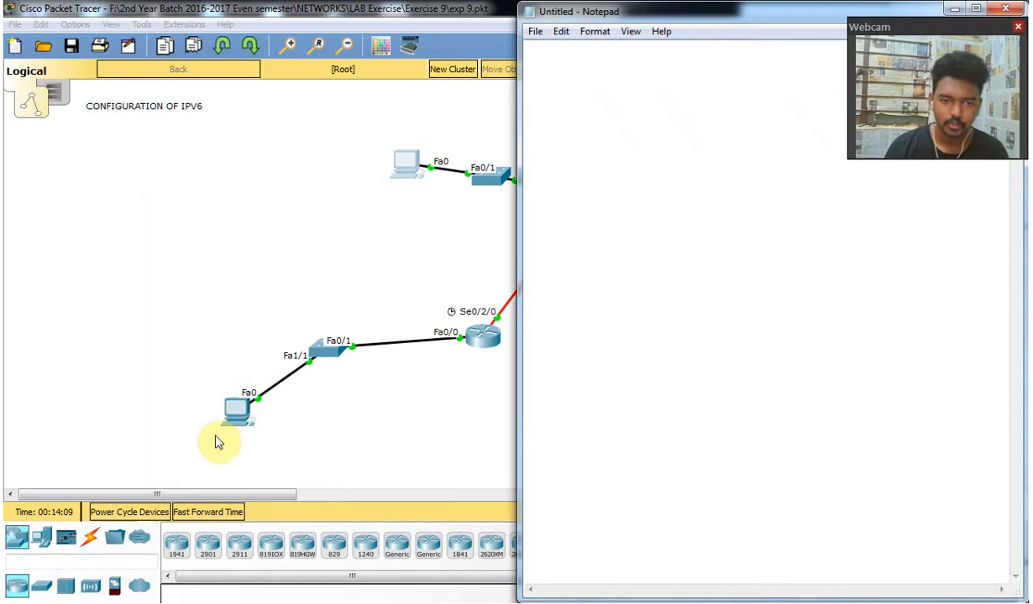
Open PC0's IP configuration, select its IPv6 gateway address for reference, and minimize the device window
{"action": "left_click", "coordinate": [236, 411]}
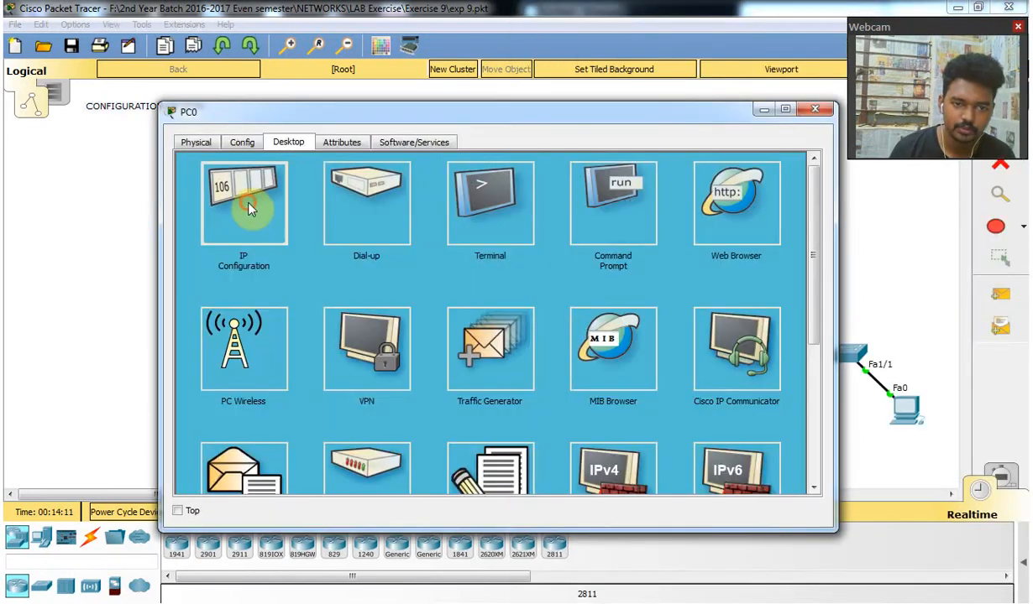
{"action": "left_click", "coordinate": [237, 194]}
{"action": "left_click_drag", "start_coordinate": [516, 401], "coordinate": [341, 394]}
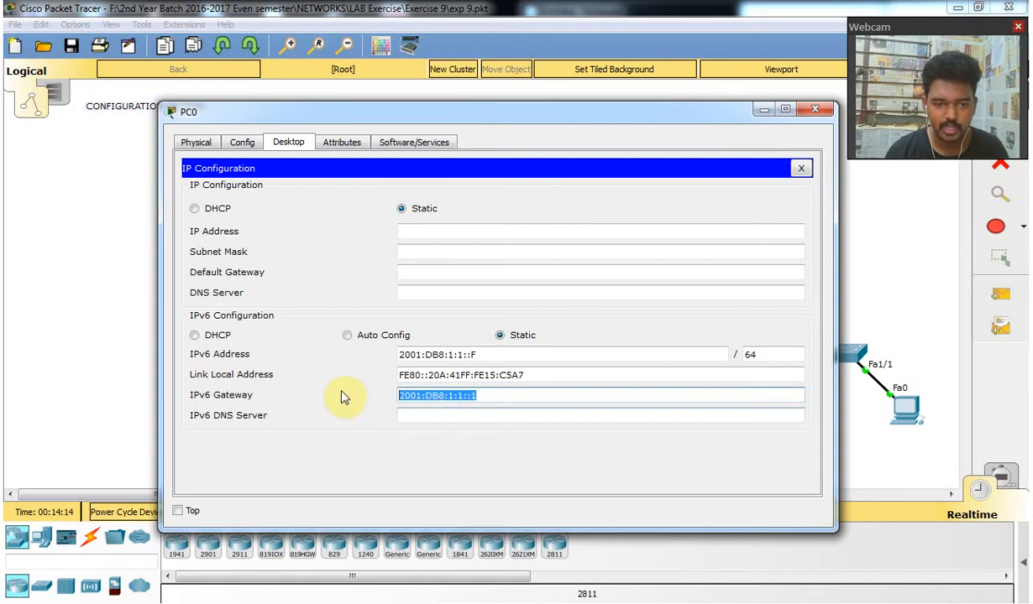
{"action": "left_click", "coordinate": [340, 391]}
{"action": "left_click", "coordinate": [763, 110]}
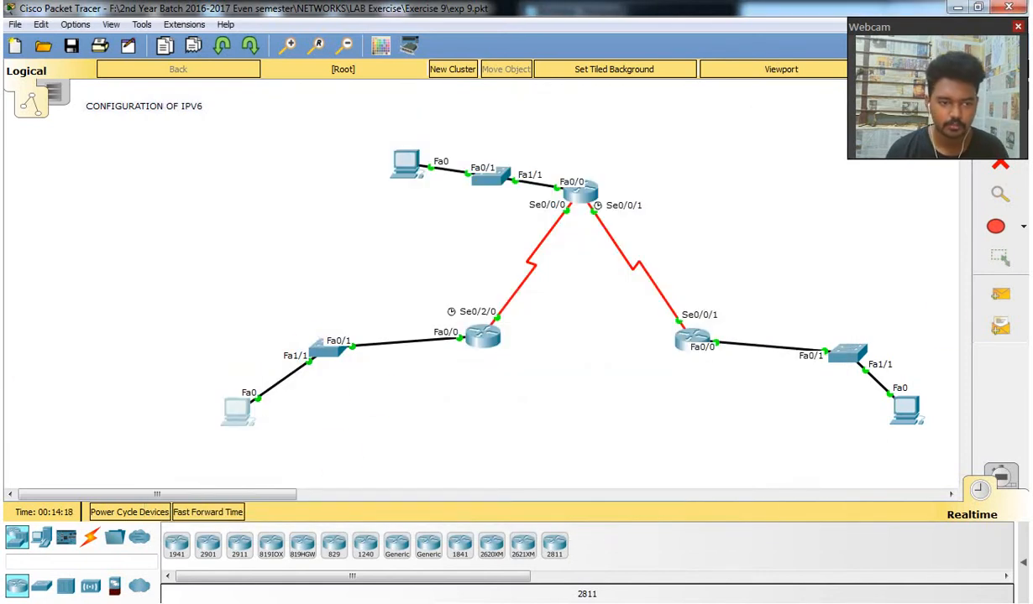
Write the router command lines "Router>en", "#int Fa0/0" and "#ipv6 address 2001:DB8:1:1::1" in the blank Notepad document
{"action": "left_click", "coordinate": [2, 370]}
{"action": "left_click", "coordinate": [771, 326]}
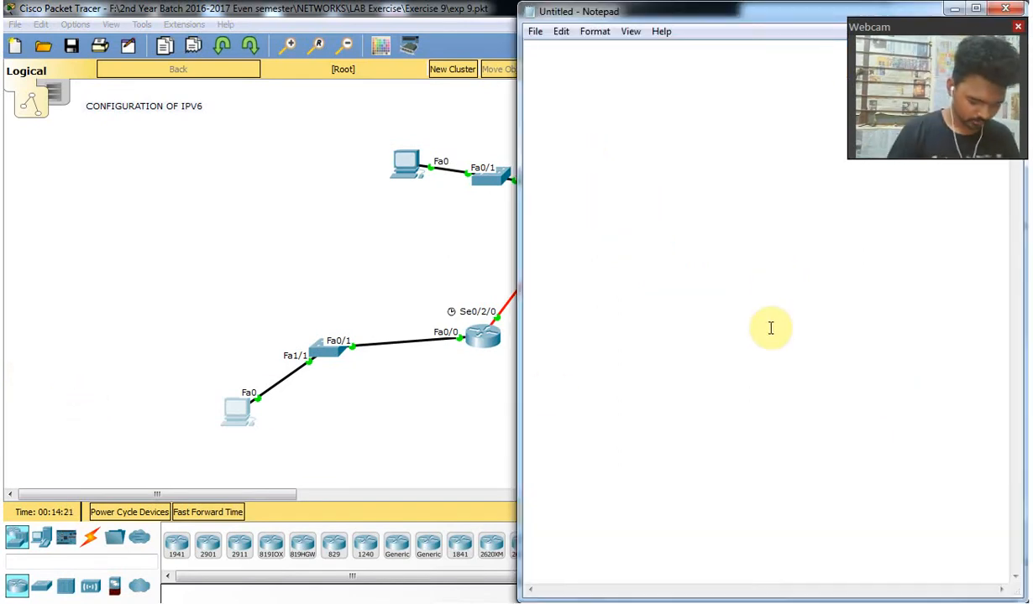
{"action": "type", "text": "R"}
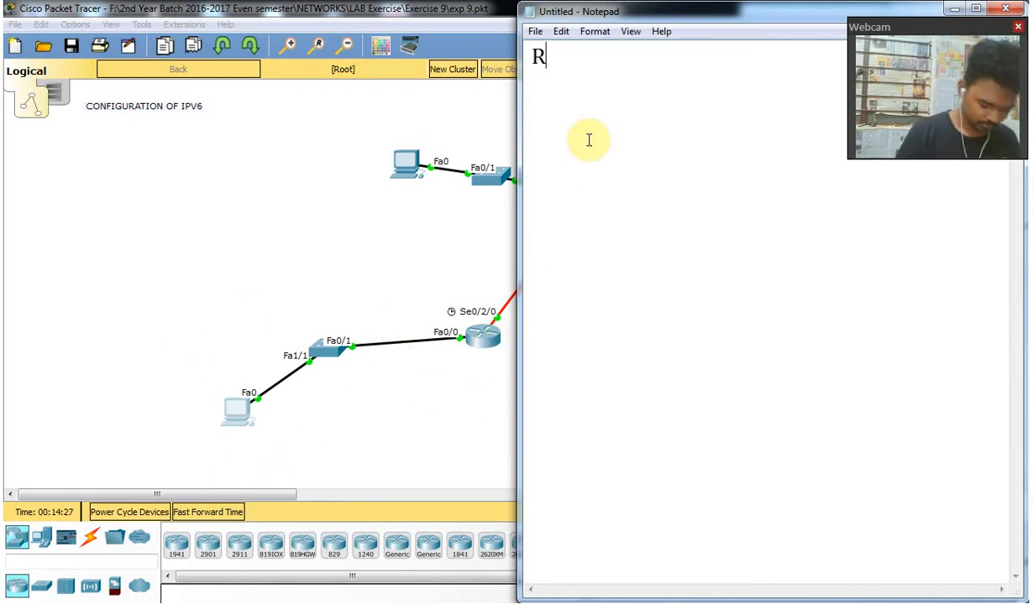
{"action": "type", "text": "outer>en"}
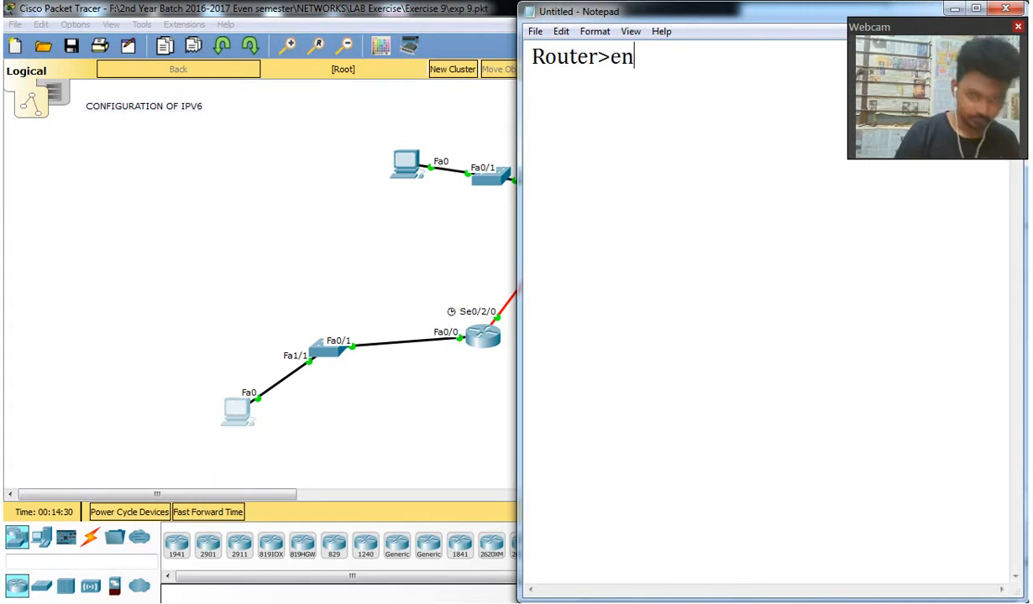
{"action": "type", "text": "#int Fa0/0"}
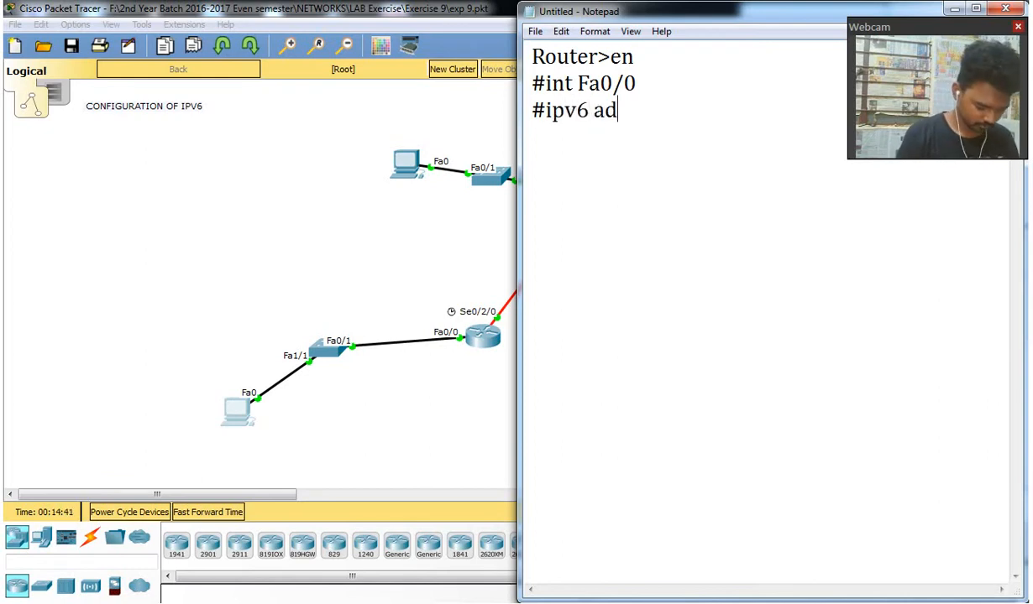
{"action": "type", "text": "ress"}
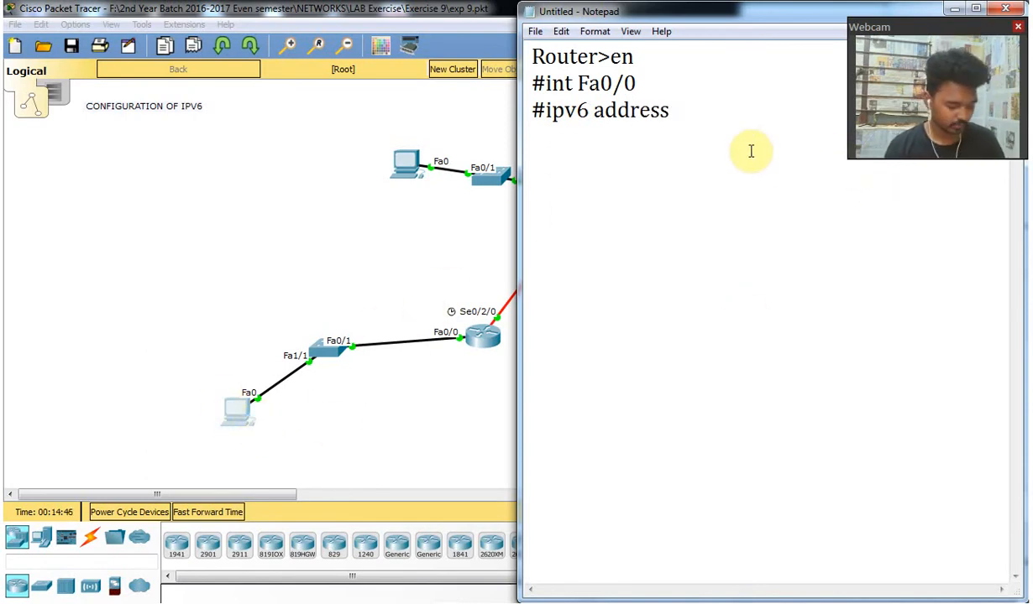
{"action": "type", "text": " 2001:DB8:1:1::1"}
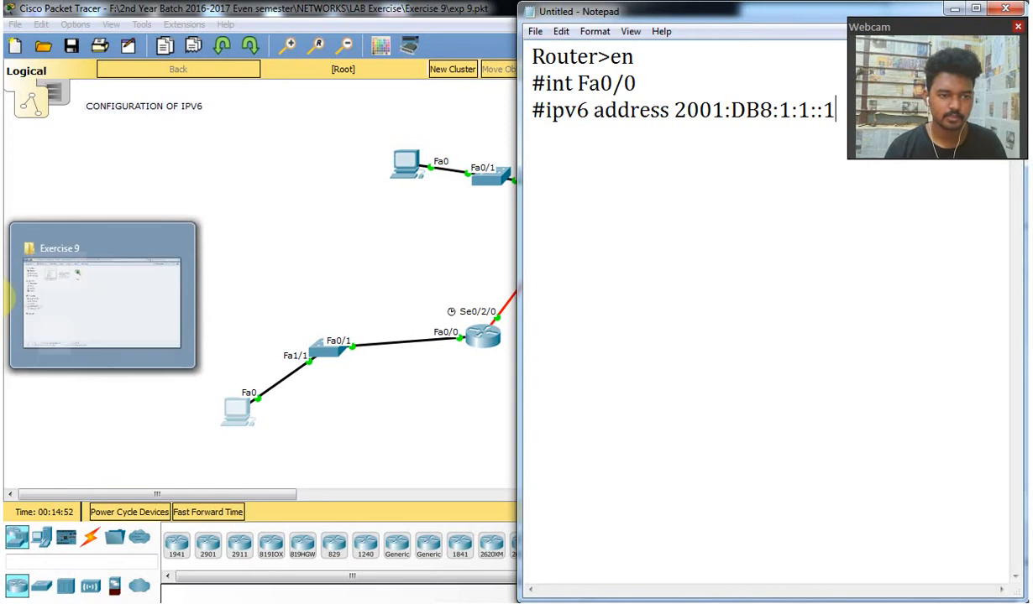
Open picture 1 from the Exercise 9 folder, enlarge it, examine its IPv6 interface commands, and close it
{"action": "left_click", "coordinate": [173, 231]}
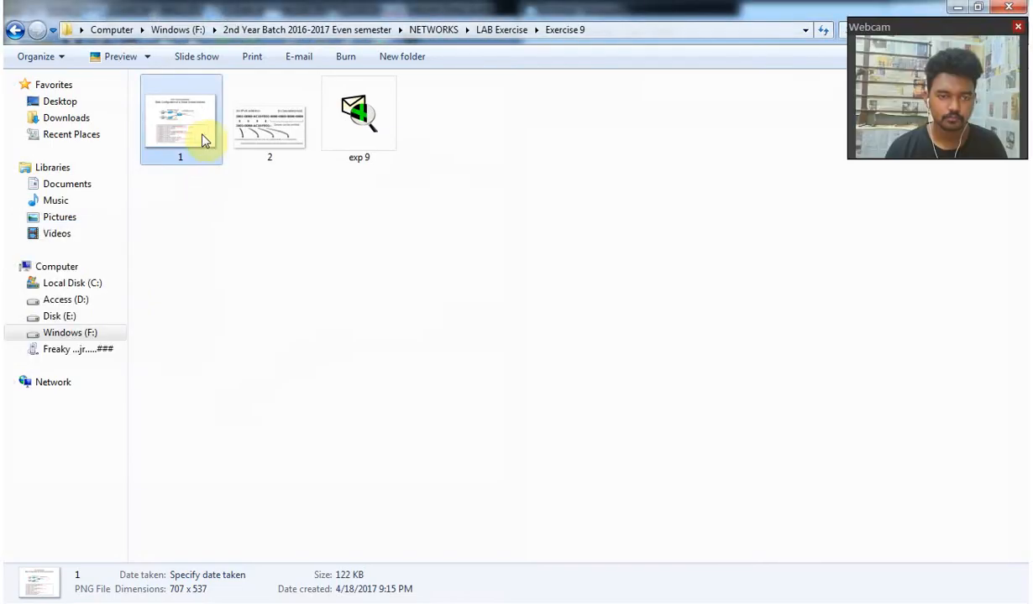
{"action": "double_click", "coordinate": [189, 134]}
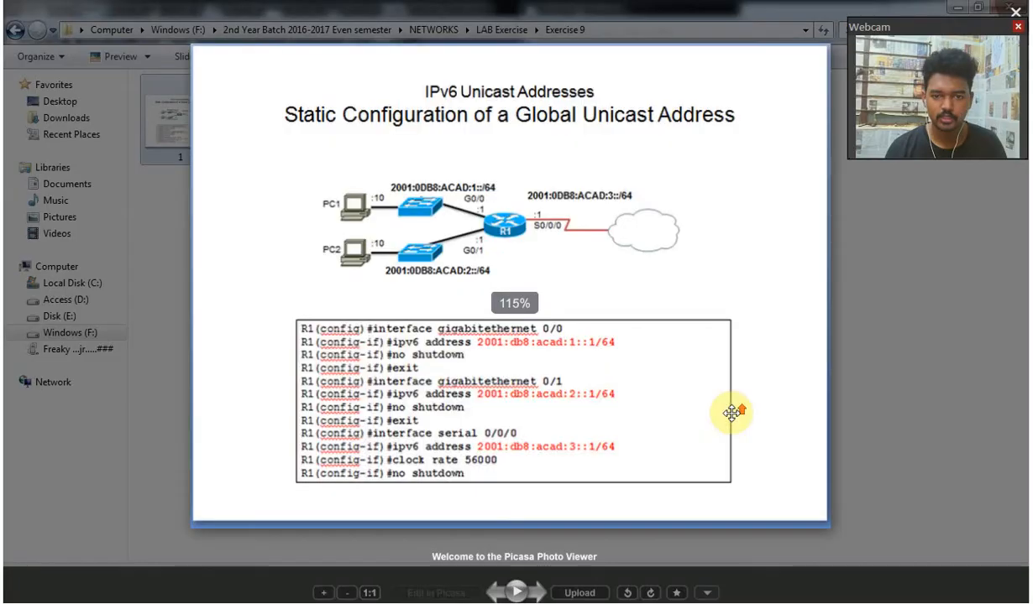
{"action": "scroll", "coordinate": [326, 362], "scroll_direction": "up", "scroll_amount": 2}
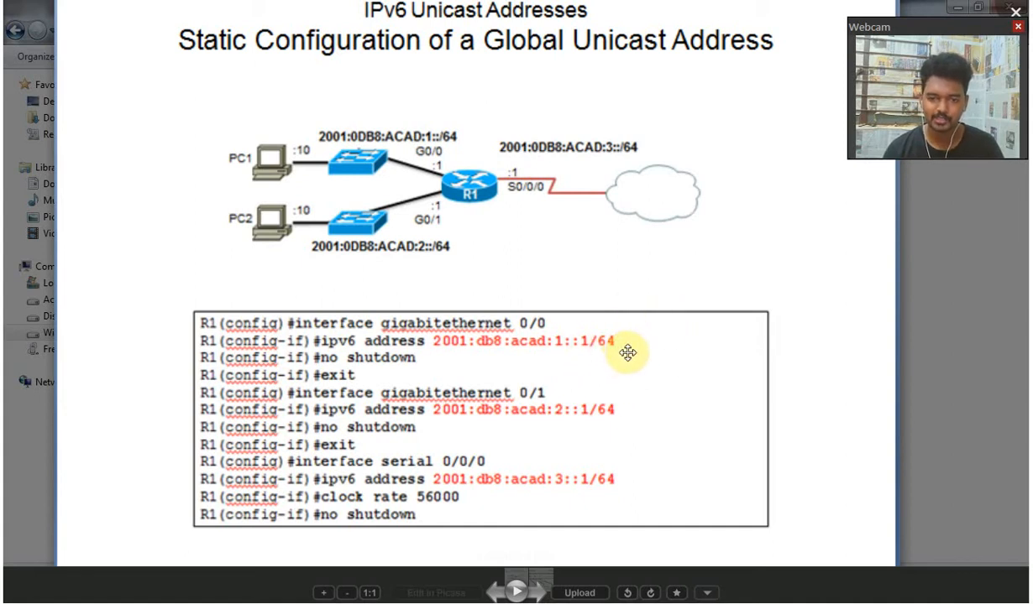
{"action": "mouse_move", "coordinate": [80, 454]}
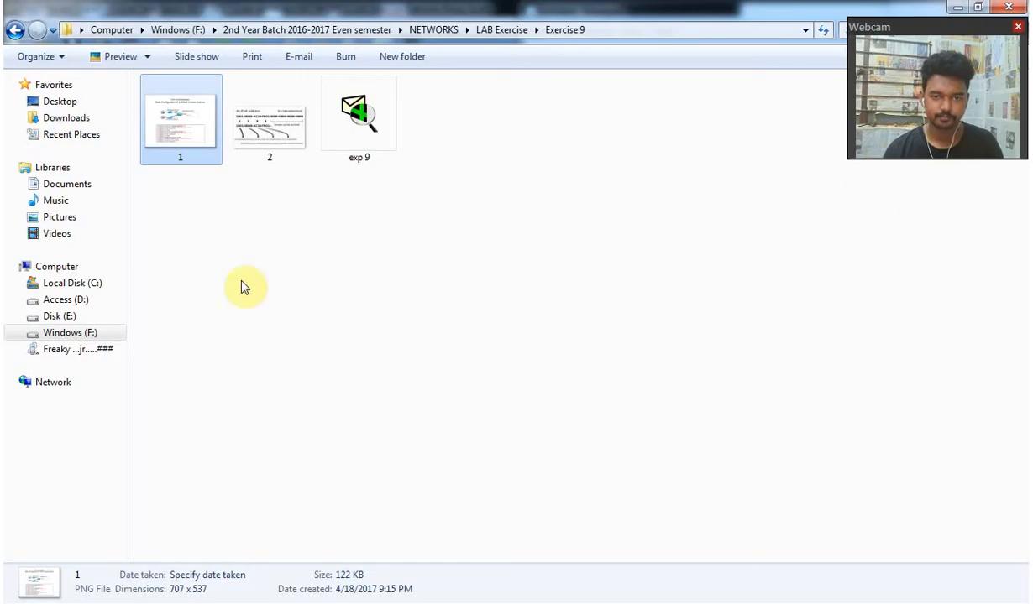
Return to Cisco Packet Tracer and place the Notepad window with the router commands over the lower part of the topology
{"action": "mouse_move", "coordinate": [7, 432]}
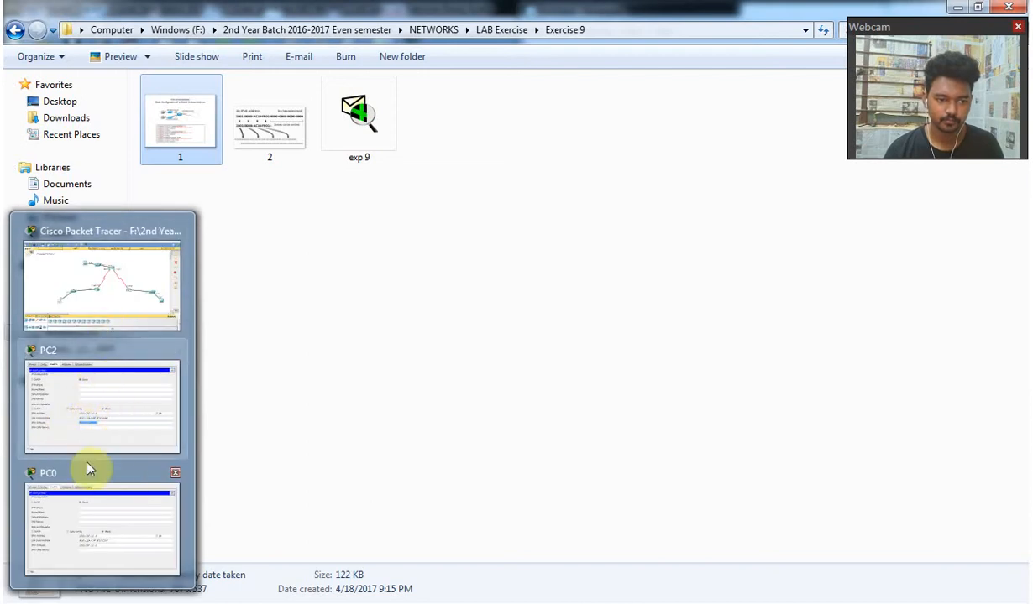
{"action": "mouse_move", "coordinate": [63, 328]}
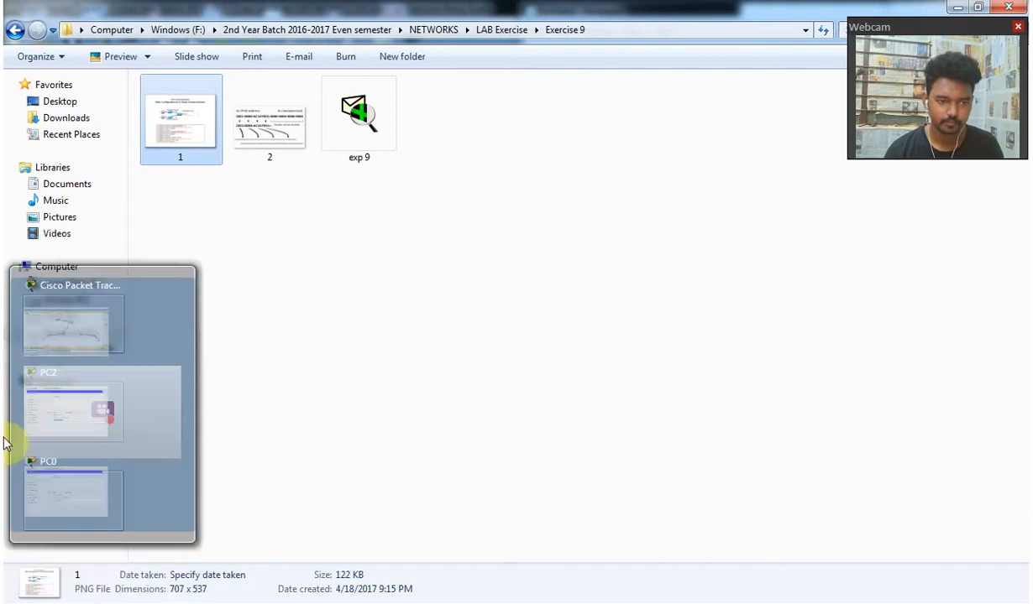
{"action": "left_click", "coordinate": [69, 290]}
{"action": "mouse_move", "coordinate": [23, 381]}
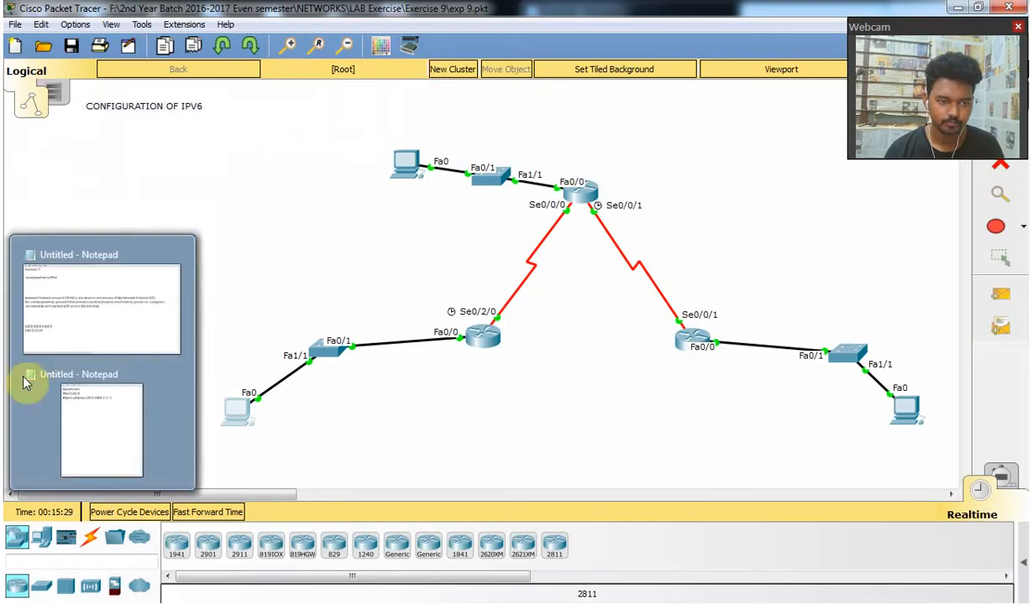
{"action": "left_click", "coordinate": [97, 417]}
{"action": "left_click_drag", "start_coordinate": [786, 25], "coordinate": [1007, 306]}
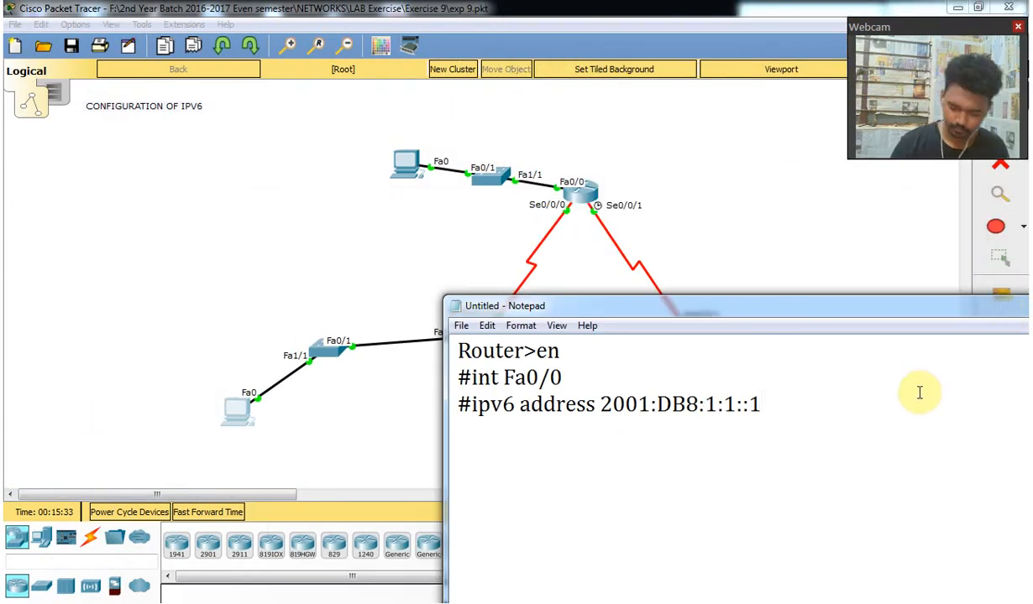
Append the prefix "/64" to the ipv6 address line and add the command line "#no sh" below it
{"action": "type", "text": "/64"}
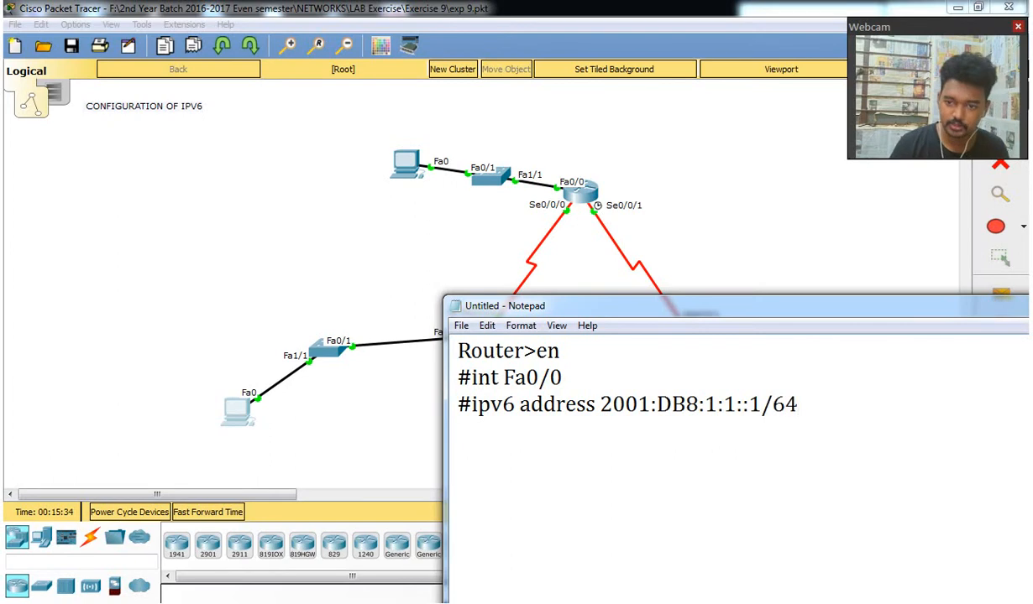
{"action": "key", "text": "Return"}
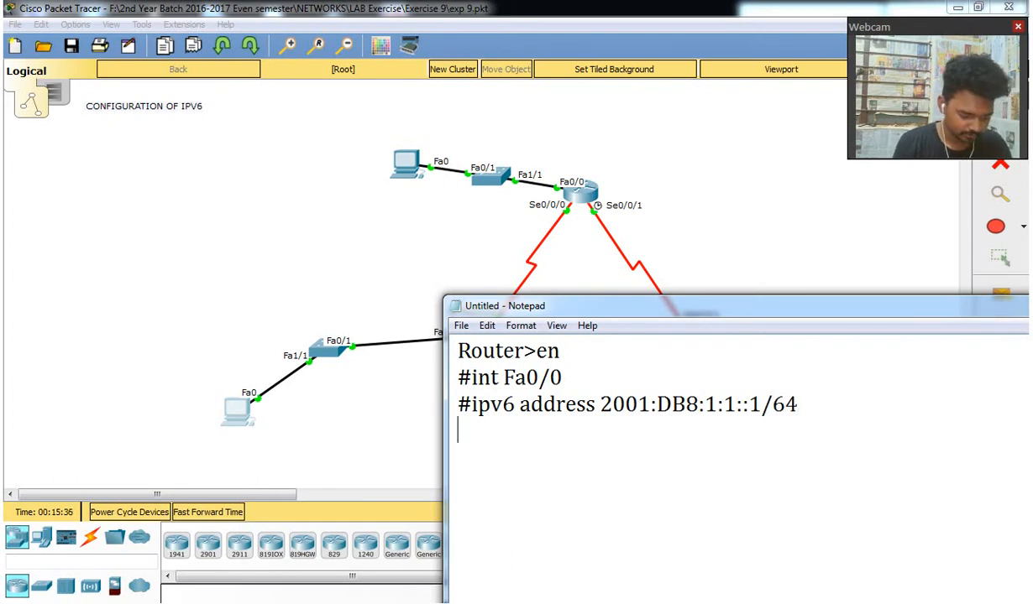
{"action": "type", "text": "#no sh"}
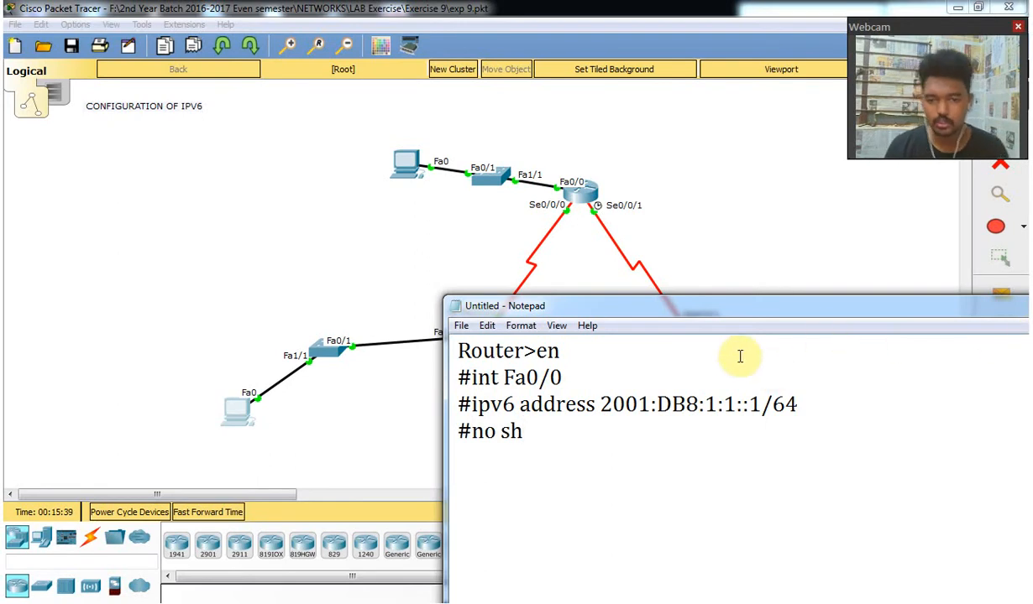
Shift the Notepad window clear of the routers and add the lines "For clock rate" and "#clock rate 56000" below the commands
{"action": "left_click_drag", "start_coordinate": [606, 305], "coordinate": [609, 336]}
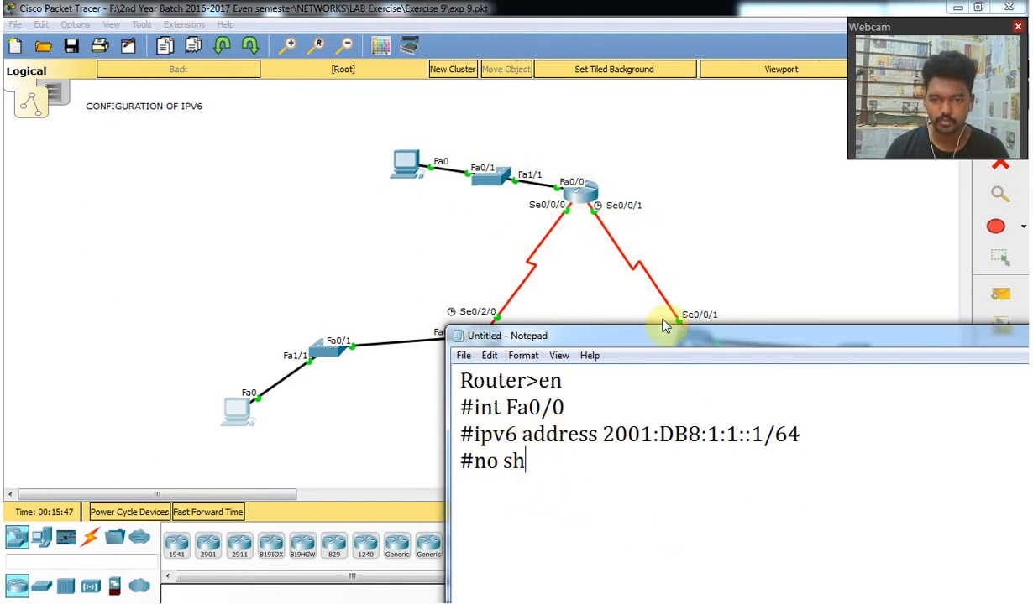
{"action": "left_click_drag", "start_coordinate": [732, 338], "coordinate": [733, 366]}
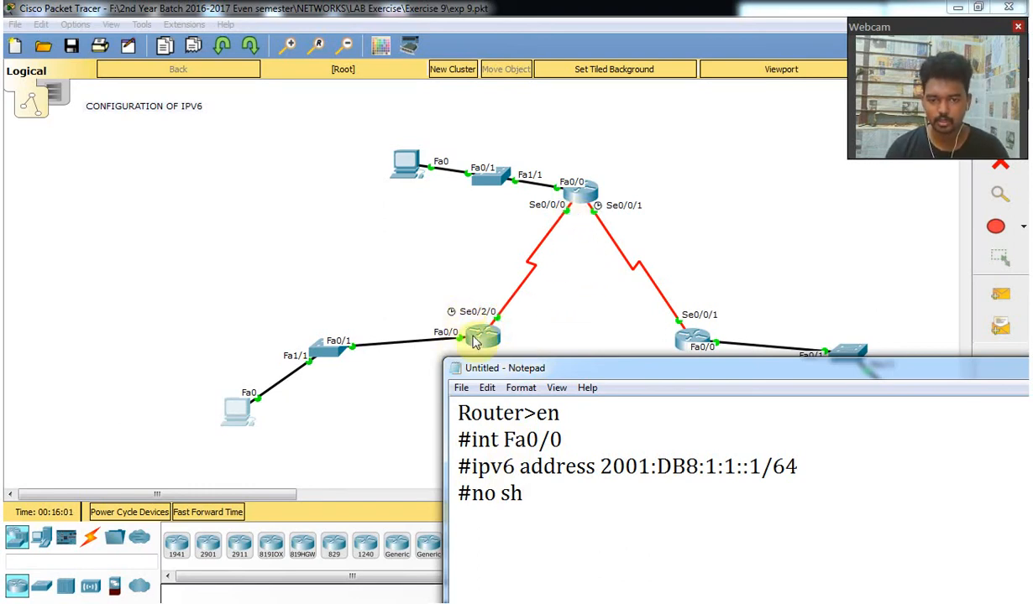
{"action": "left_click", "coordinate": [591, 523]}
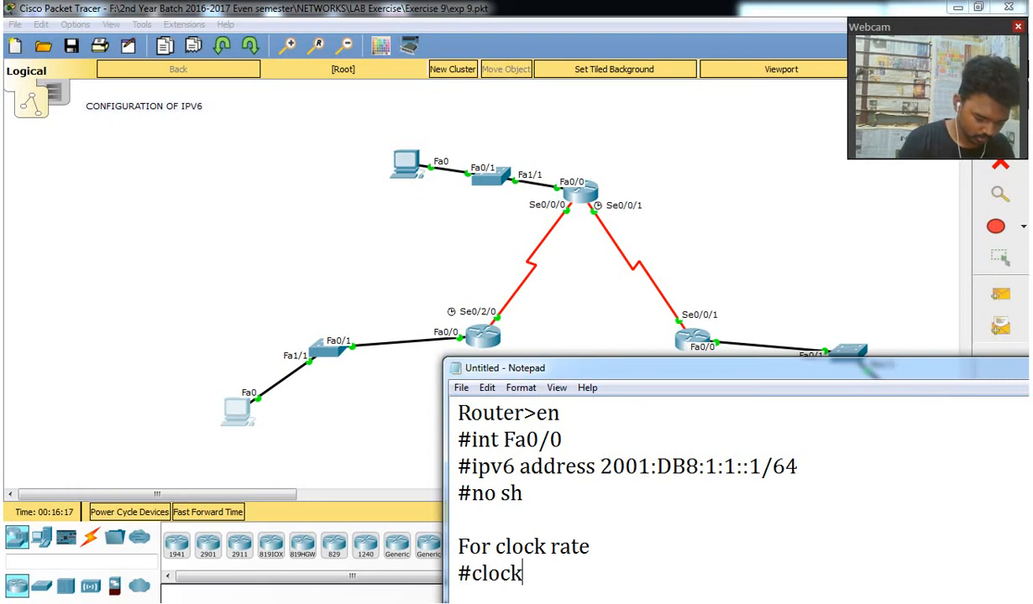
{"action": "type", "text": "rate 56000"}
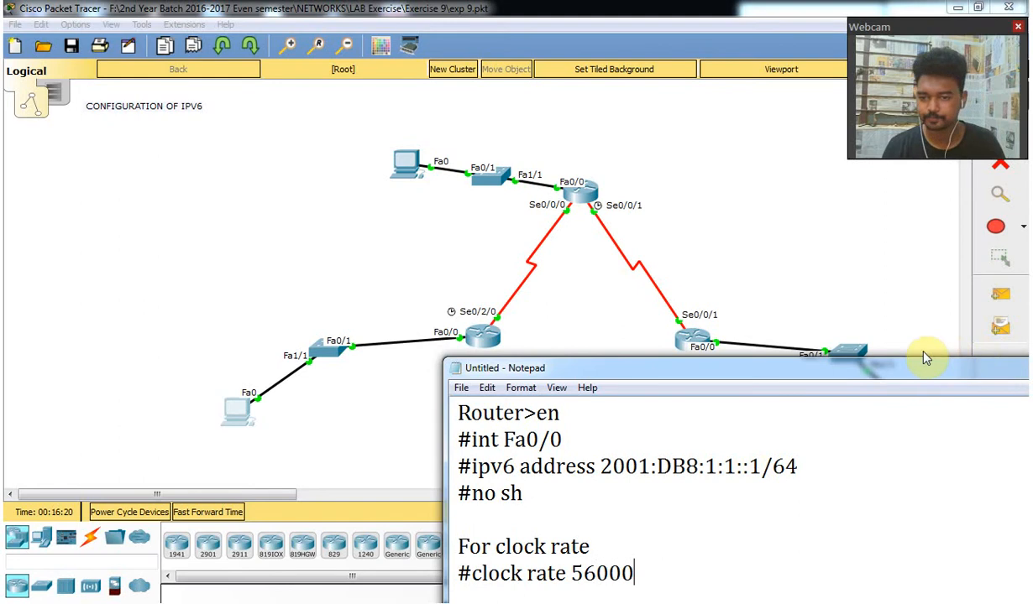
Uncover the topology, copy the IPv6 address from PC2's IP configuration, and close the PC2 window
{"action": "left_click_drag", "start_coordinate": [719, 361], "coordinate": [869, 453]}
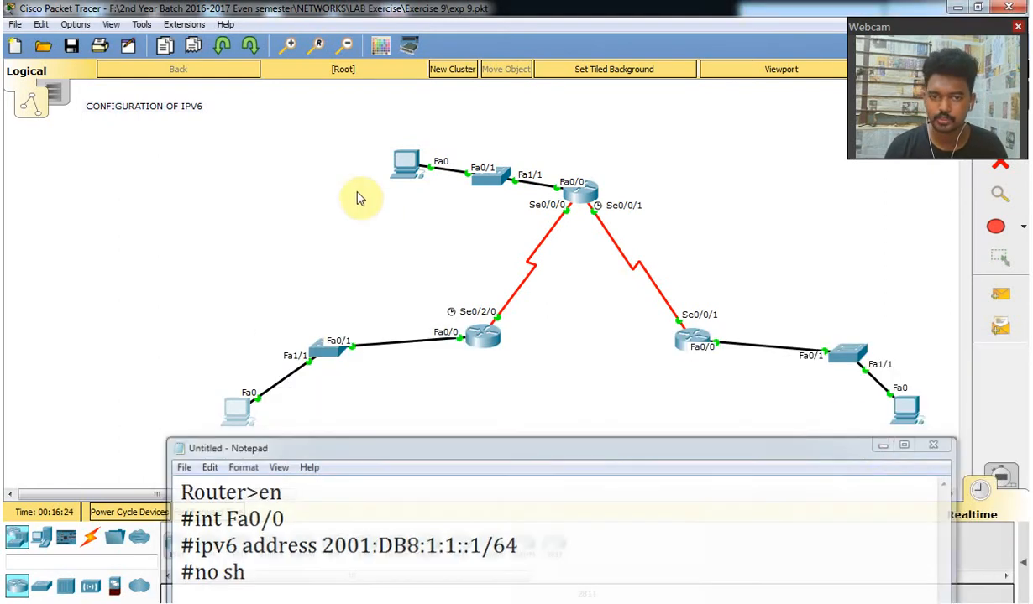
{"action": "left_click", "coordinate": [404, 168]}
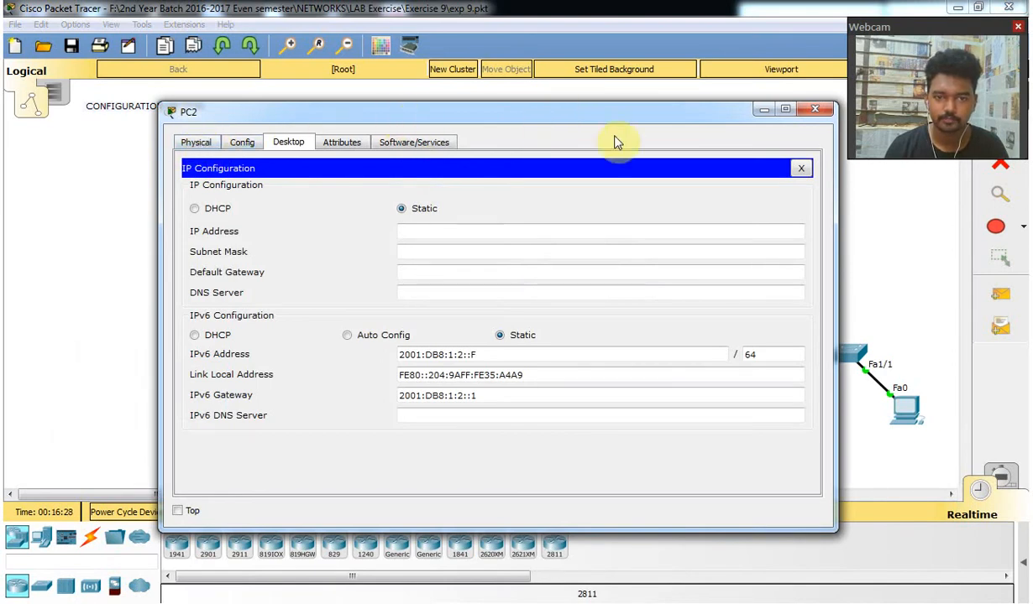
{"action": "left_click", "coordinate": [498, 354]}
{"action": "left_click_drag", "start_coordinate": [498, 354], "coordinate": [389, 361]}
{"action": "key", "text": "ctrl+c"}
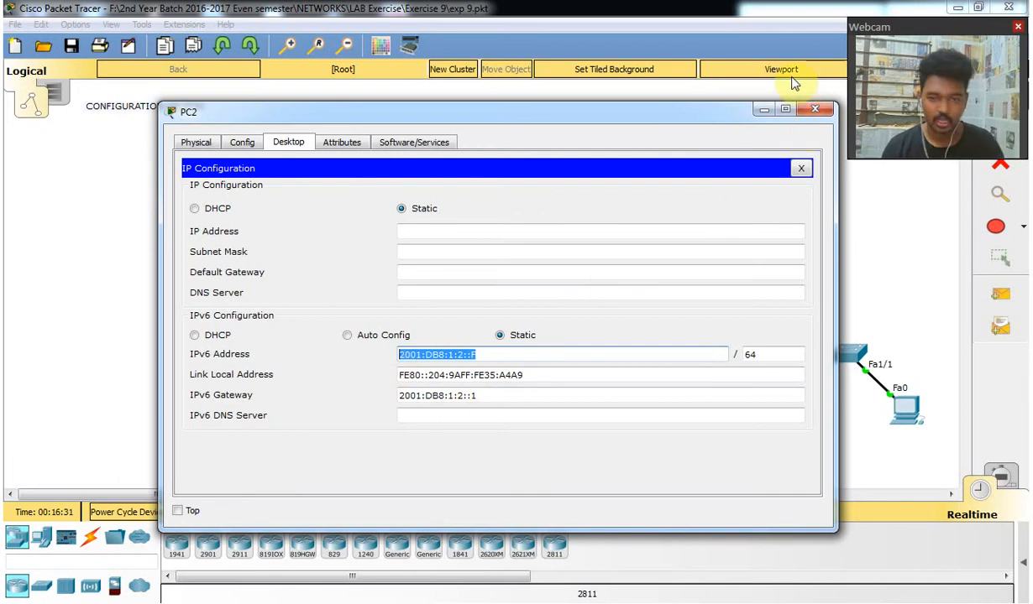
{"action": "left_click", "coordinate": [814, 109]}
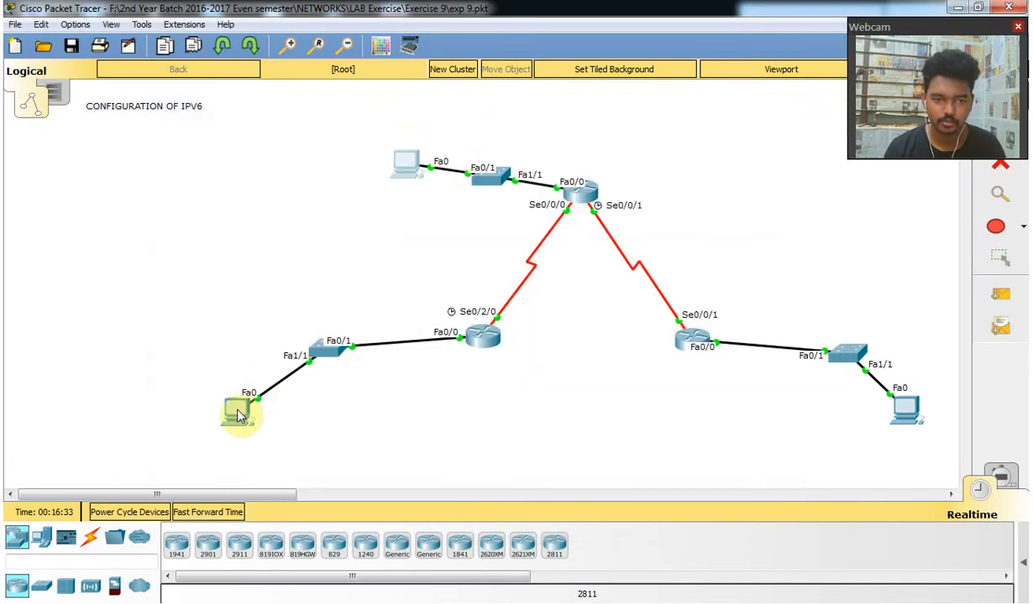
Open PC0, close its IP configuration, and start its Command Prompt
{"action": "left_click", "coordinate": [256, 412]}
{"action": "left_click", "coordinate": [200, 141]}
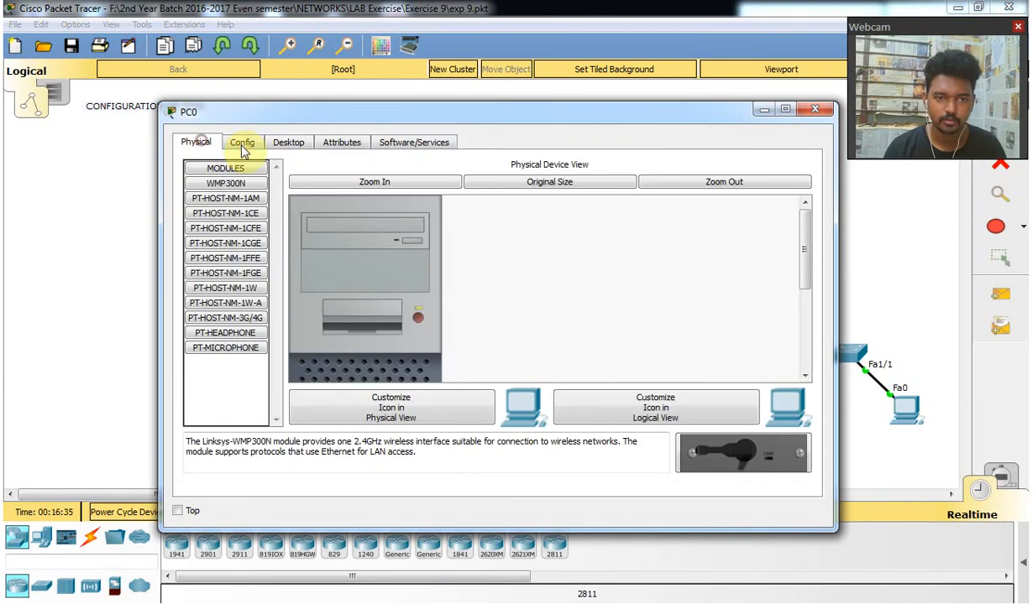
{"action": "left_click", "coordinate": [288, 143]}
{"action": "left_click", "coordinate": [341, 143]}
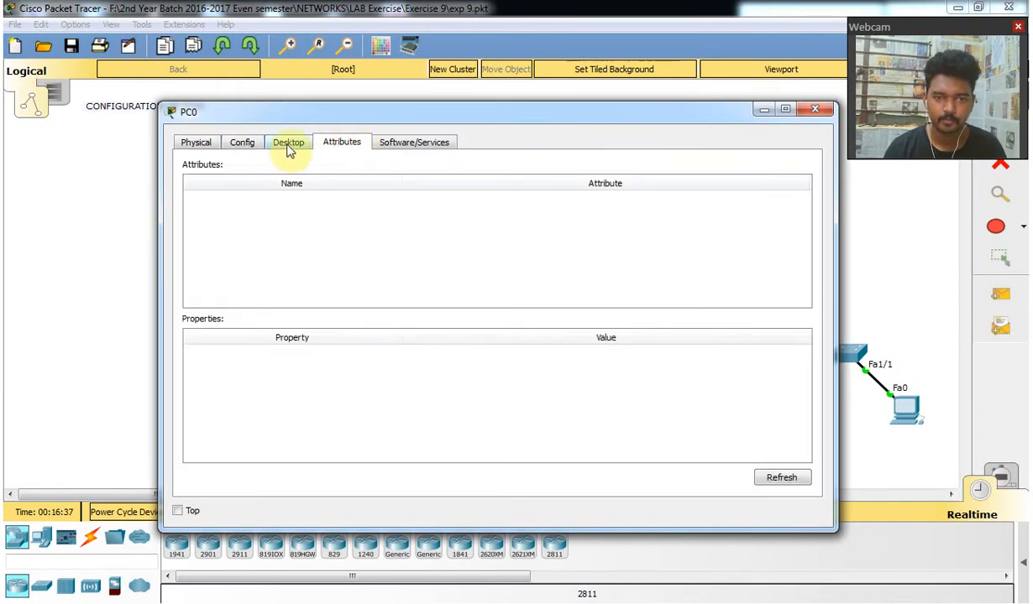
{"action": "left_click", "coordinate": [288, 143]}
{"action": "left_click", "coordinate": [195, 143]}
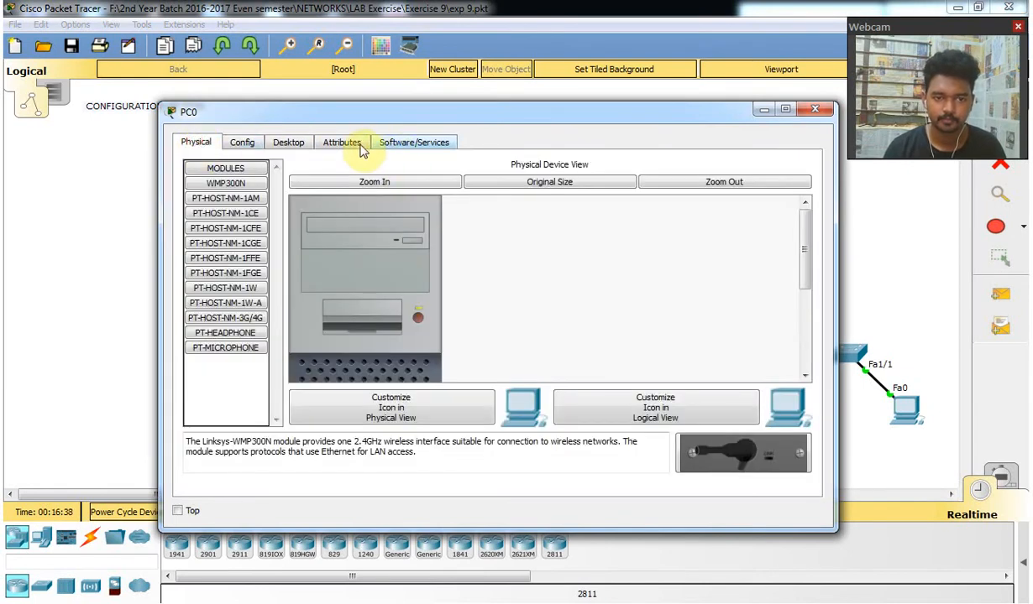
{"action": "left_click", "coordinate": [289, 143]}
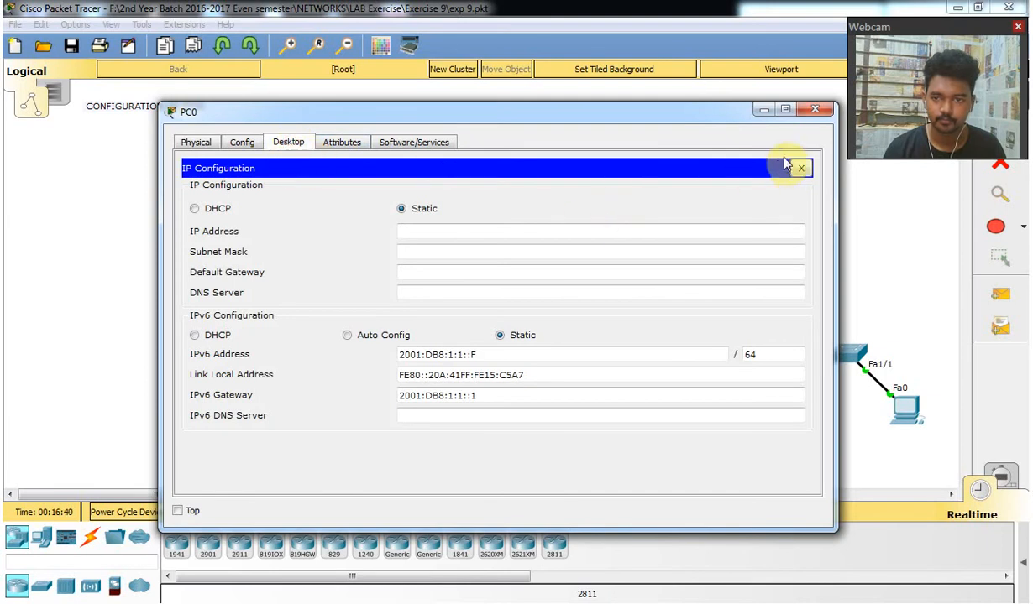
{"action": "left_click", "coordinate": [799, 169]}
{"action": "left_click", "coordinate": [646, 214]}
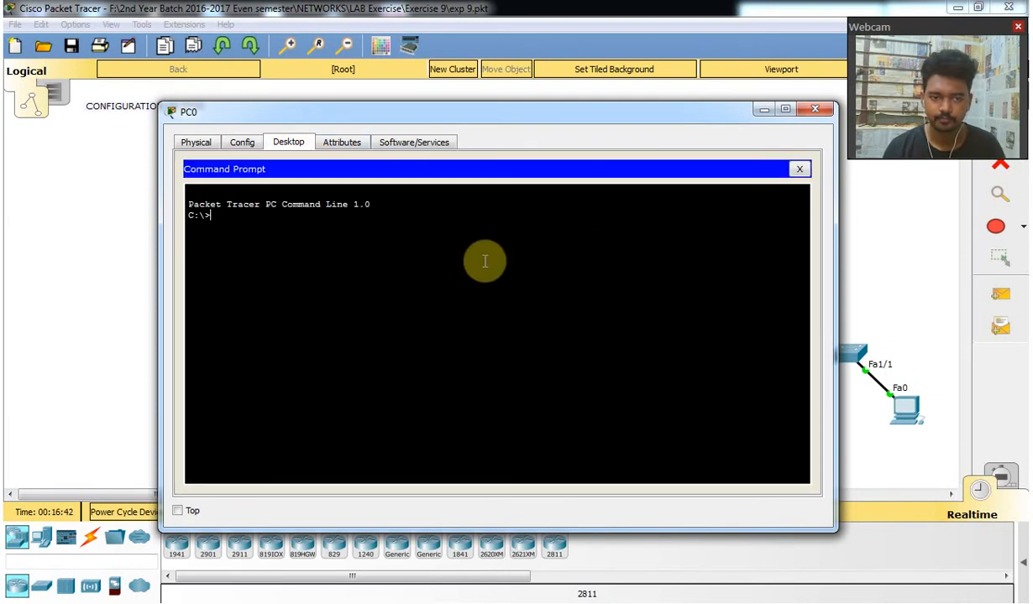
Ping PC2's copied IPv6 address 2001:DB8:1:2::F from PC0
{"action": "type", "text": "ping"}
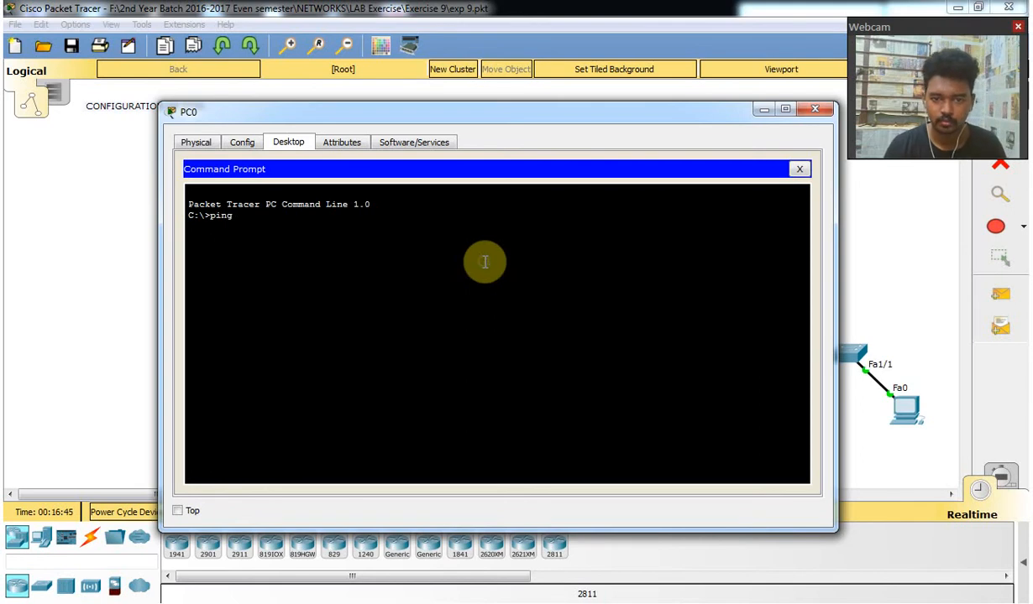
{"action": "right_click", "coordinate": [484, 261]}
{"action": "left_click", "coordinate": [498, 288]}
{"action": "key", "text": "Return"}
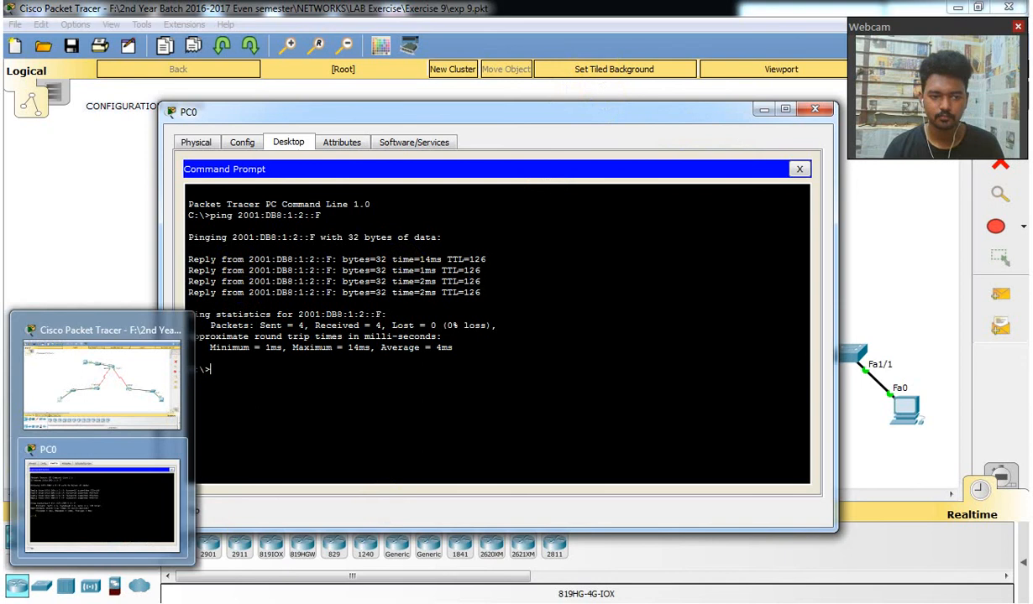
Bring the Notepad command draft to the front and replace all its text with "Thank You :)"
{"action": "mouse_move", "coordinate": [100, 601]}
{"action": "left_click", "coordinate": [80, 400]}
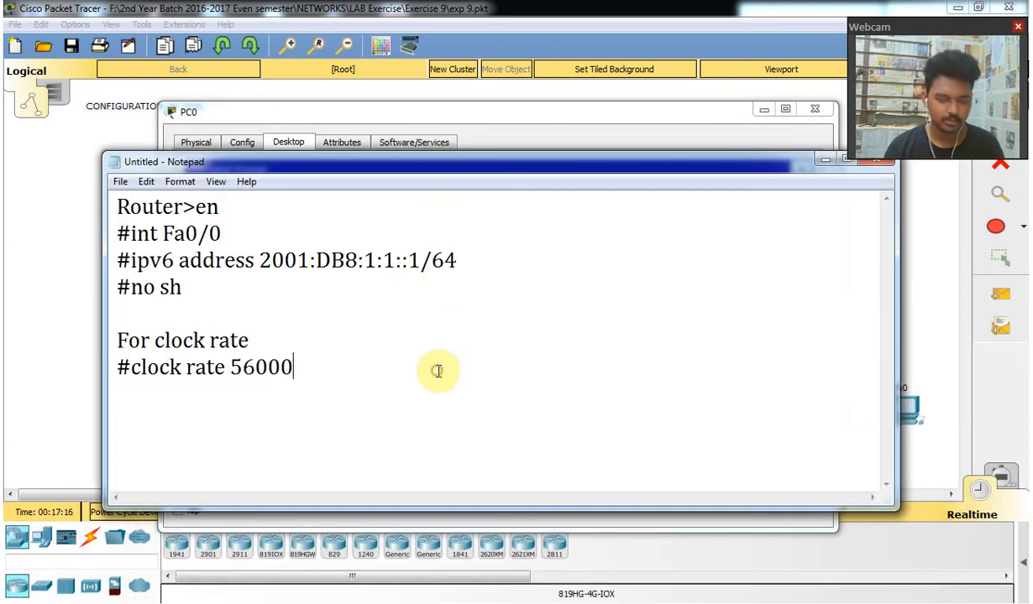
{"action": "key", "text": "ctrl+a"}
{"action": "key", "text": "Delete"}
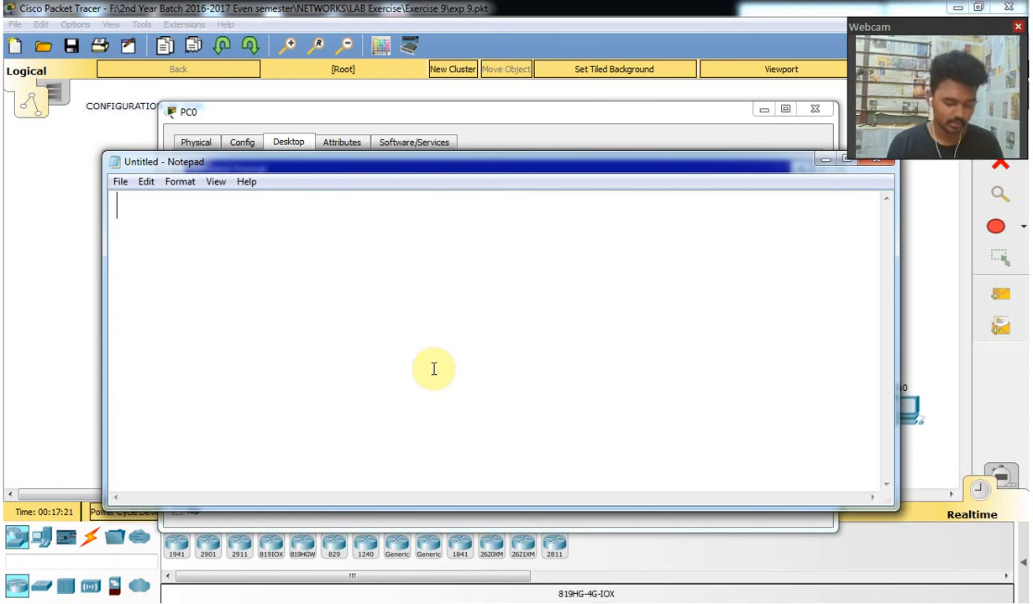
{"action": "type", "text": "Thank You :"}
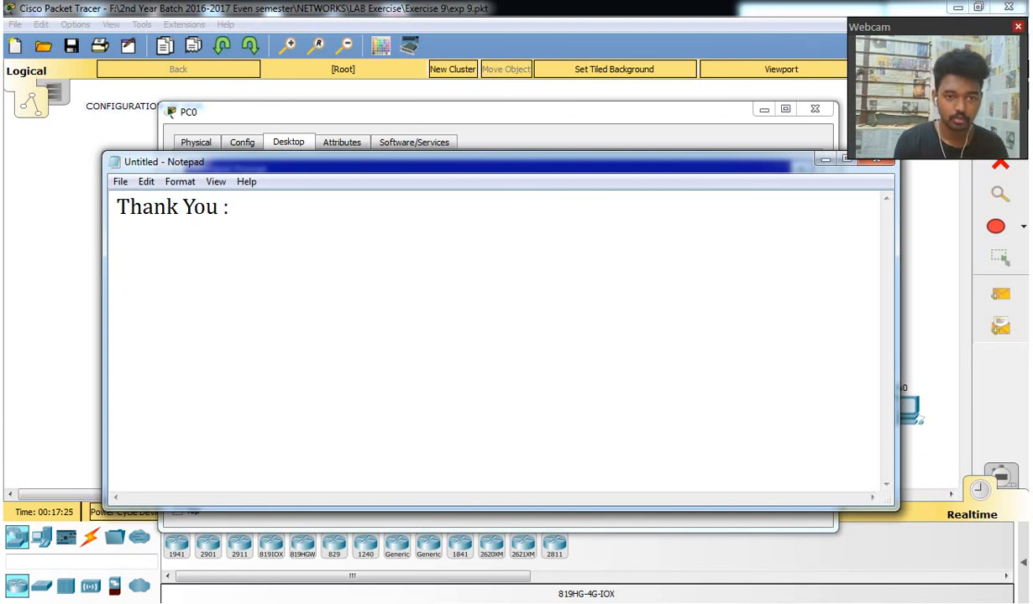
{"action": "type", "text": ")"}
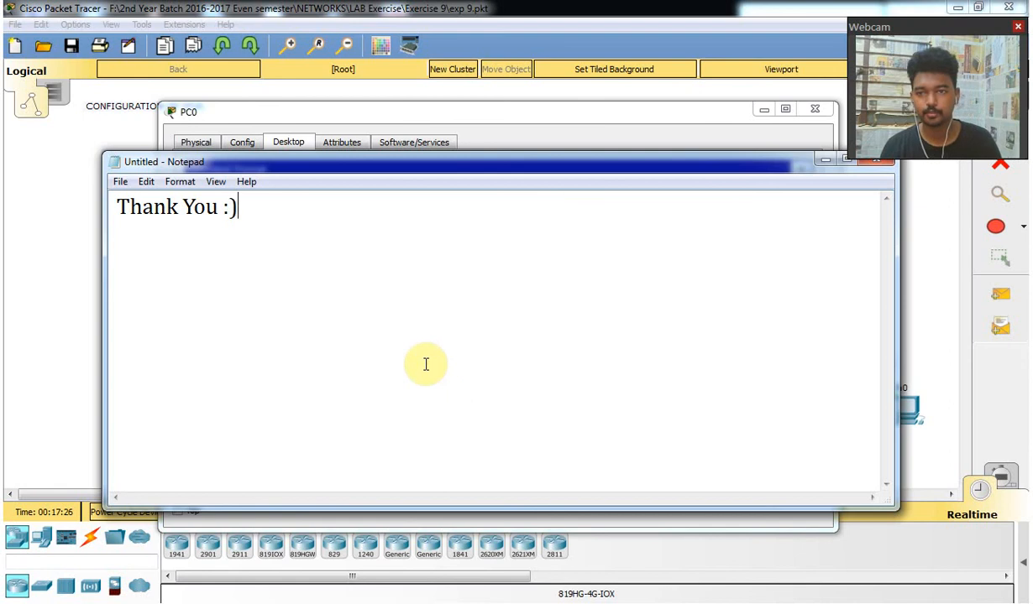